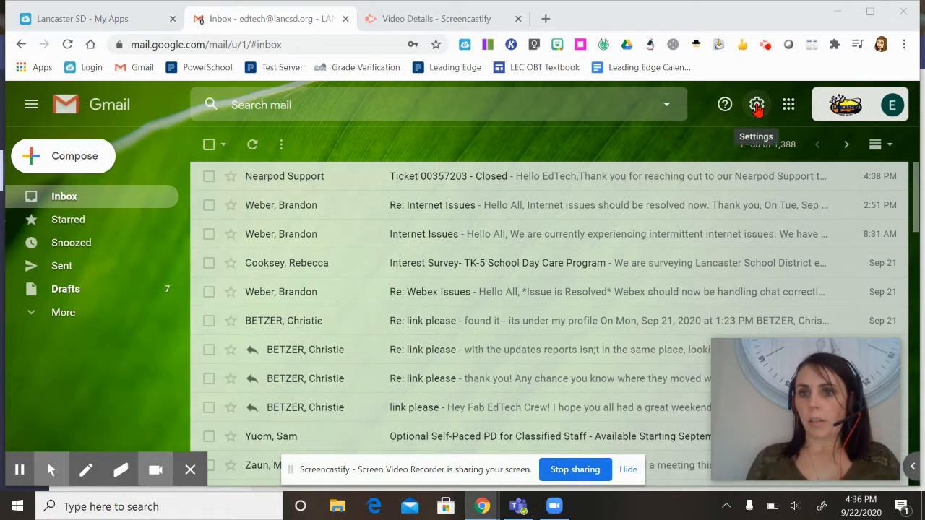
Step: Open the quick settings of the mailbox and look over the available display options
click(757, 107)
drag(798, 382, 94, 428)
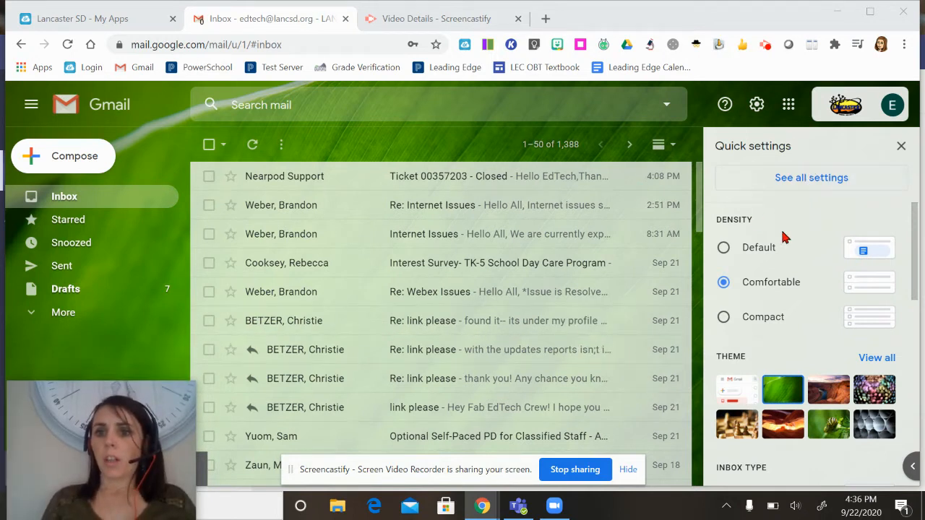
scroll(772, 230, down, 1)
scroll(772, 245, up, 1)
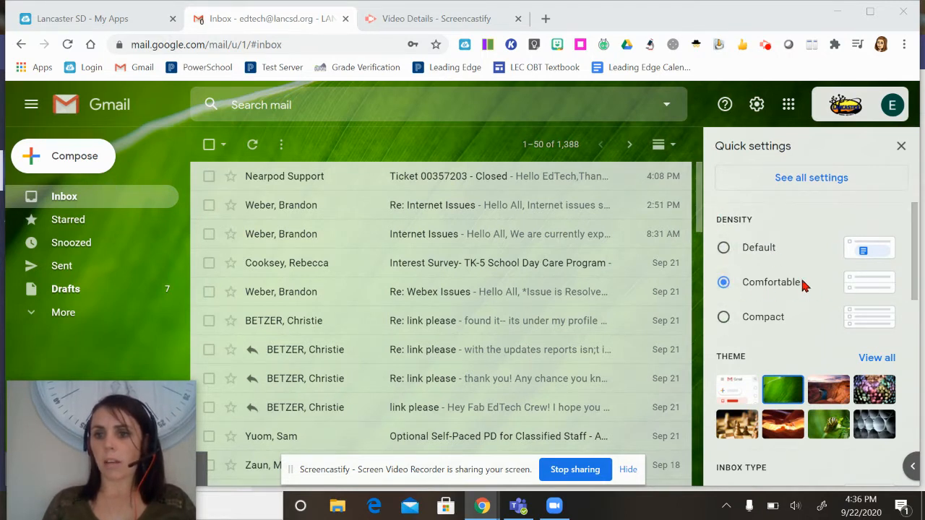
Step: Try the Default and Comfortable inbox densities, comparing how messages with attachments are listed, and end on Default
click(723, 249)
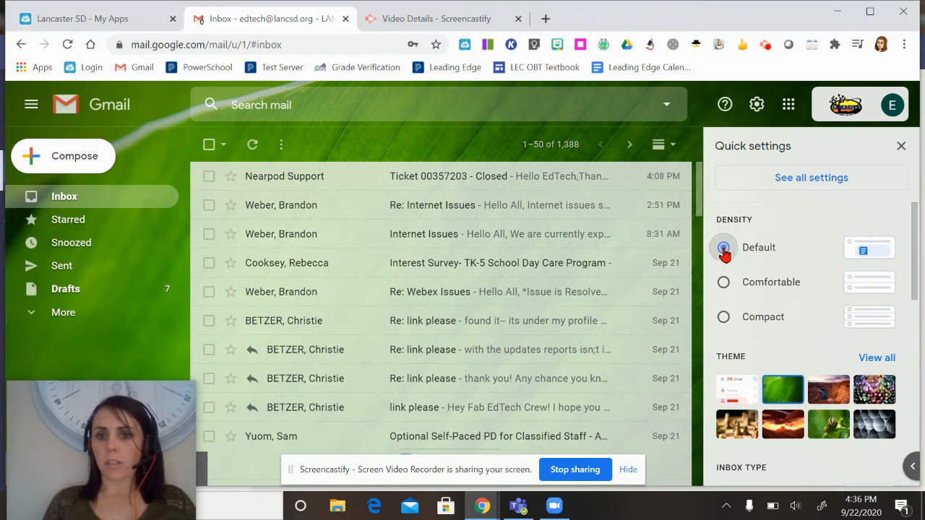
scroll(611, 291, down, 3)
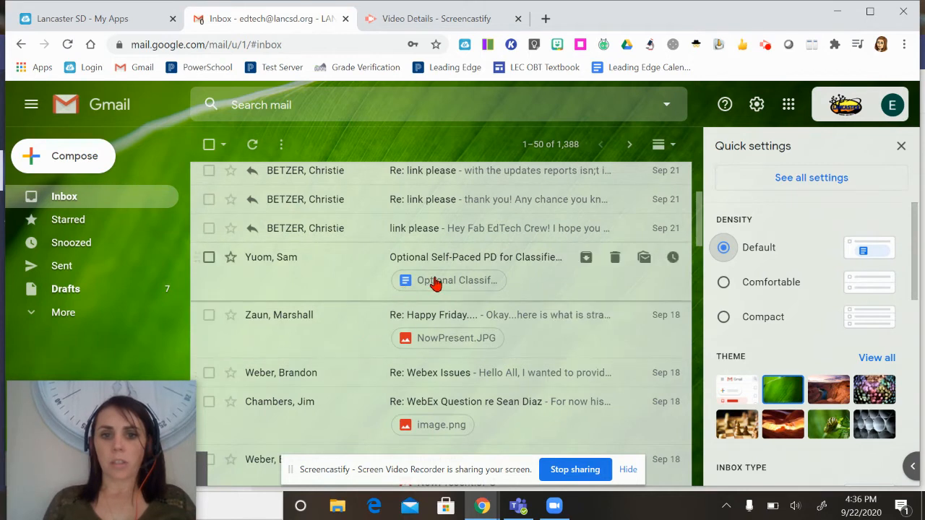
click(724, 284)
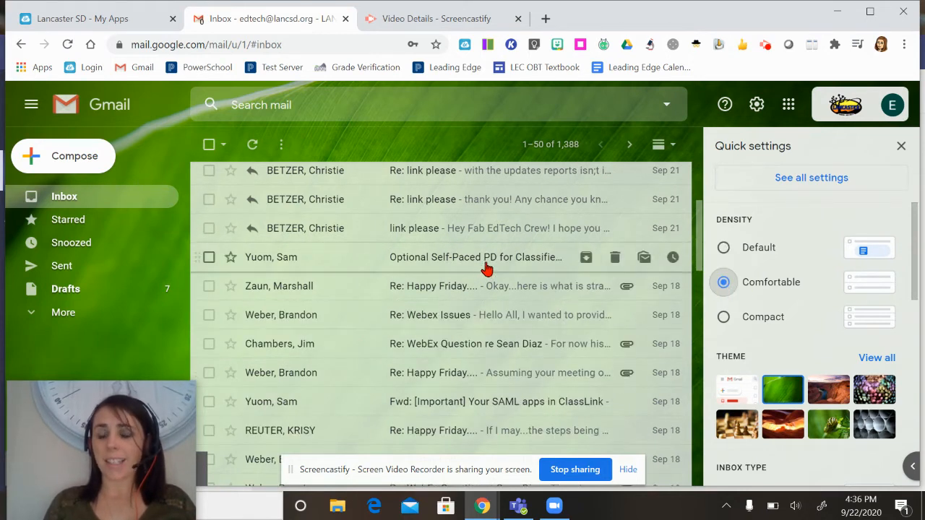
click(724, 248)
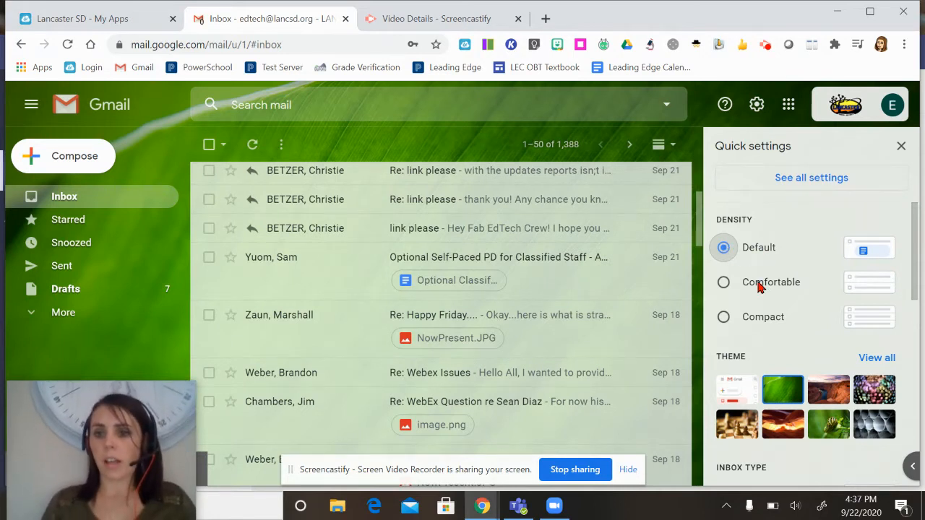
Step: Try the Compact density, look through the message list, and set the density back to Comfortable
click(722, 319)
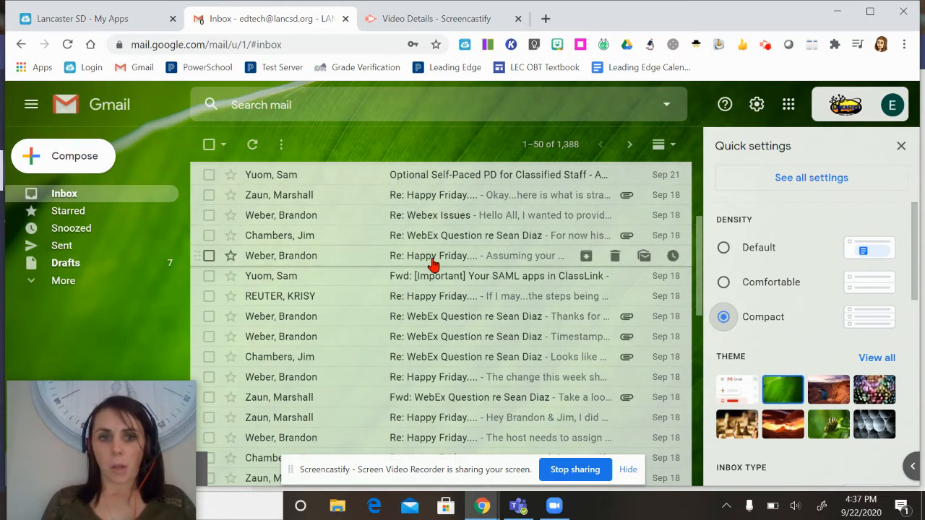
scroll(401, 340, down, 8)
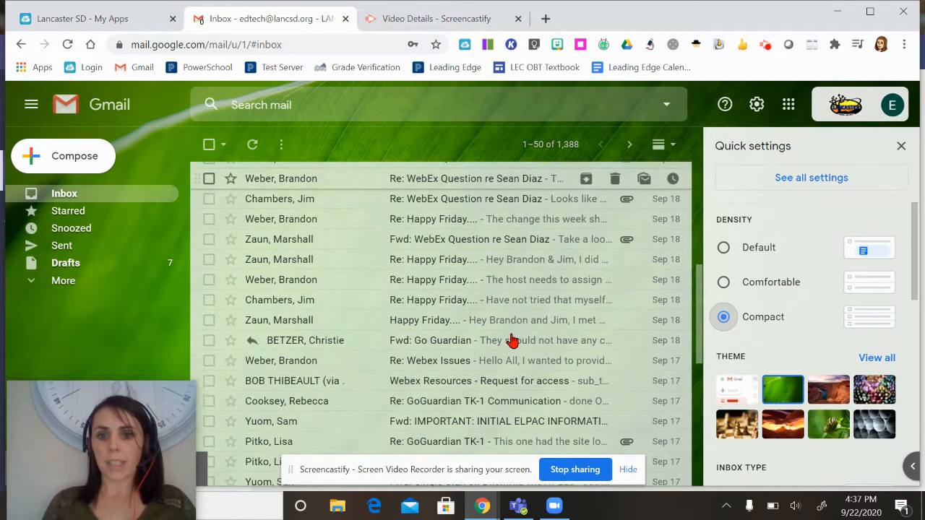
scroll(511, 340, down, 3)
scroll(511, 340, up, 10)
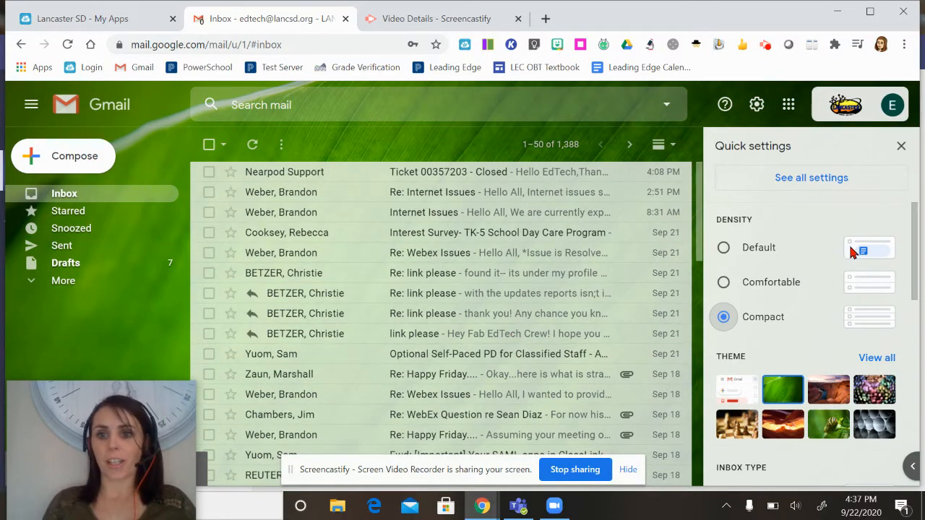
click(724, 285)
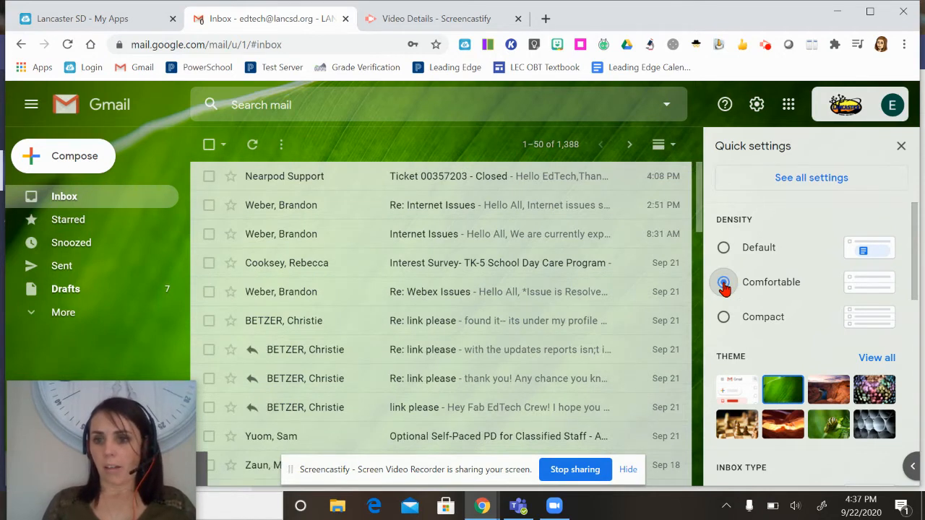
Step: Try the colourful bubbles theme for the mailbox and switch back to the green leaf theme
scroll(787, 275, down, 2)
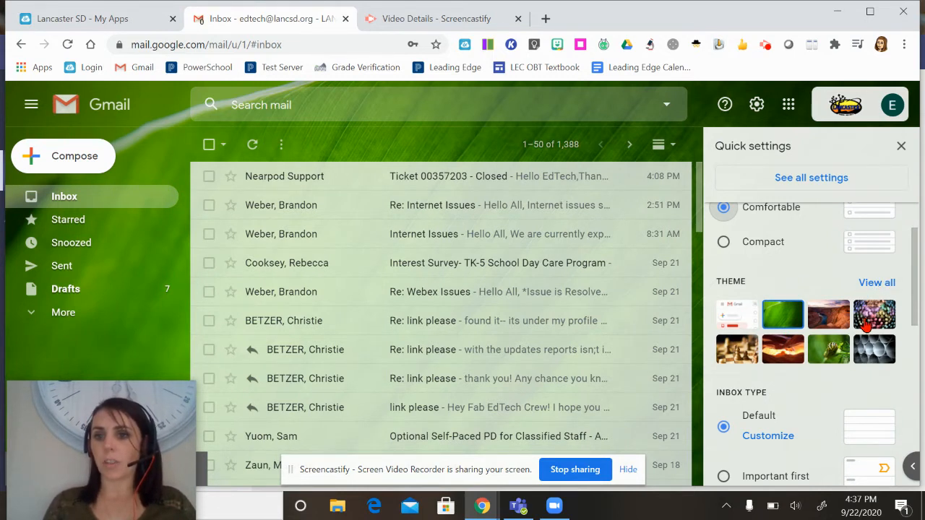
click(777, 318)
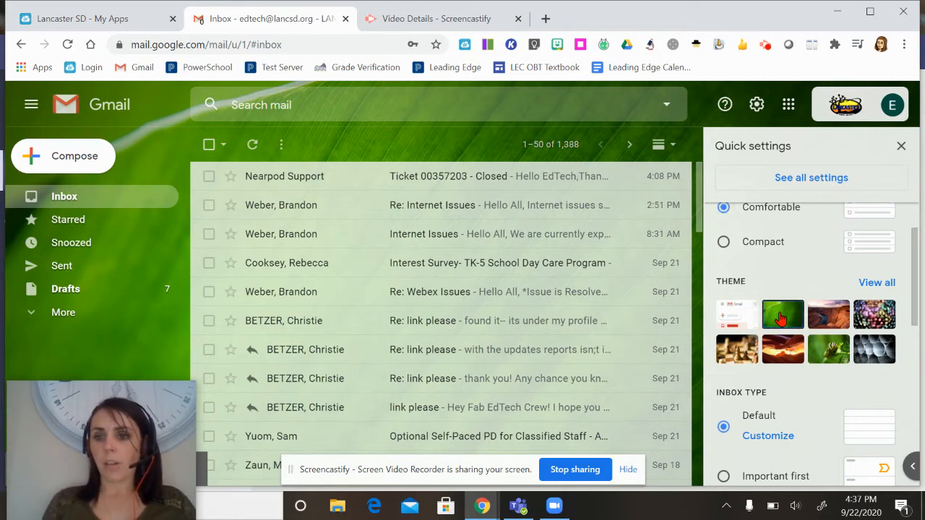
click(877, 322)
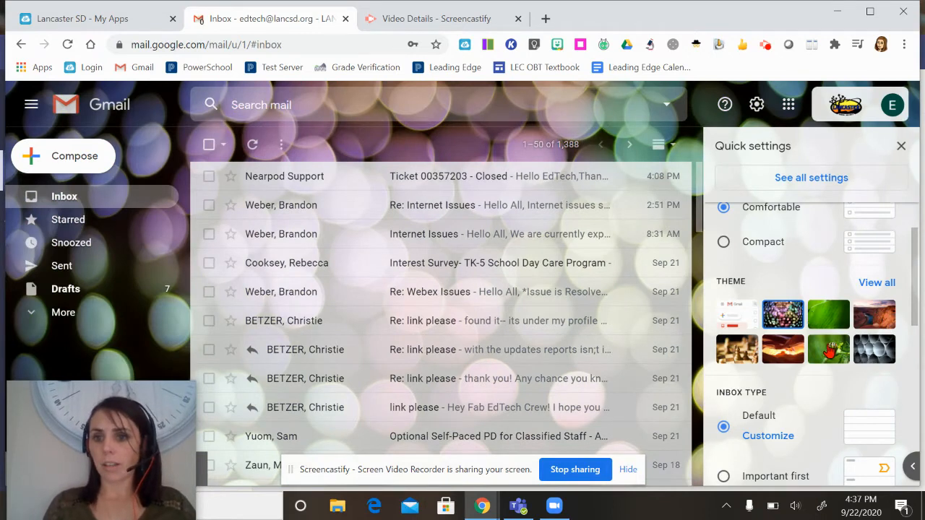
click(826, 318)
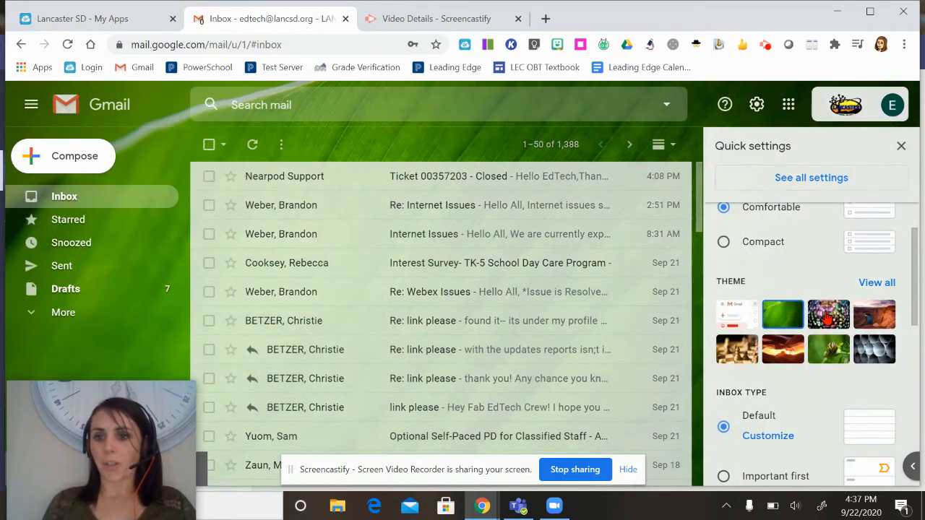
Step: Preview the inbox types Important first, Unread first and Starred first, one after the other
scroll(806, 313, down, 3)
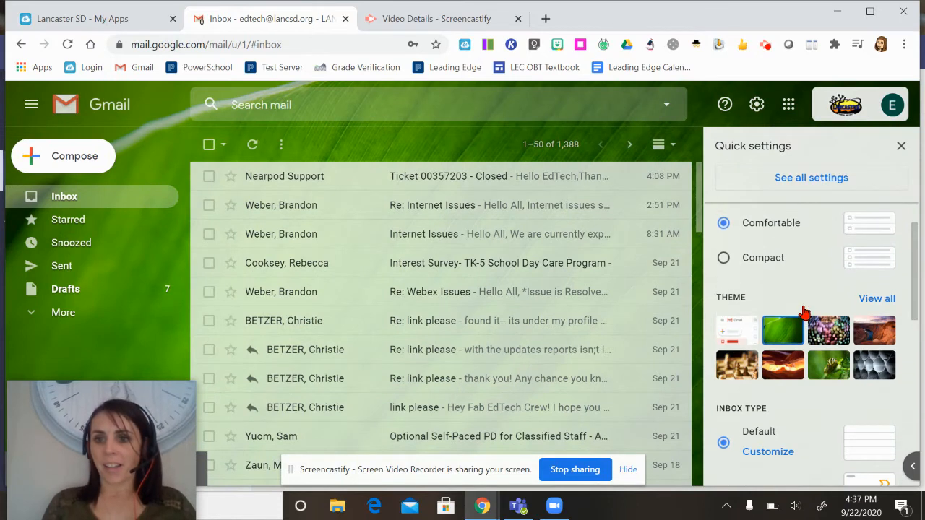
scroll(806, 312, down, 1)
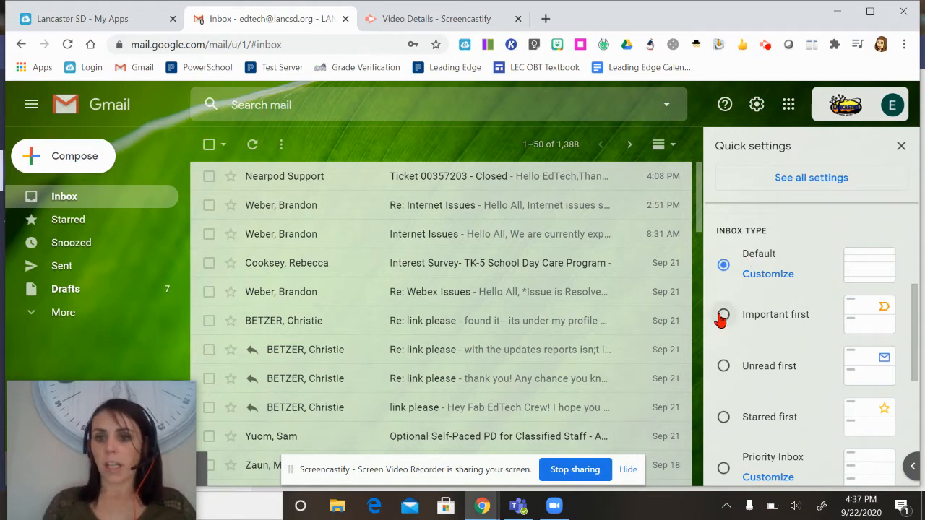
scroll(721, 320, down, 2)
click(723, 253)
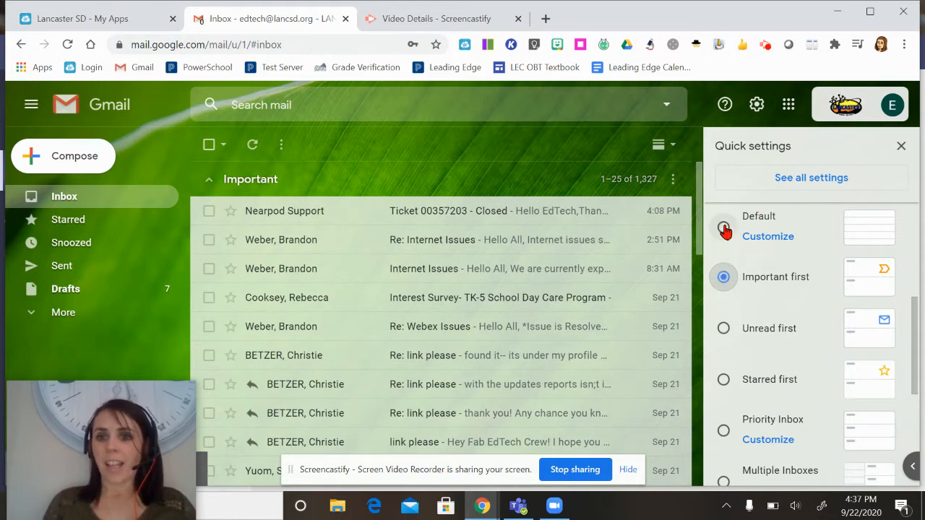
click(723, 330)
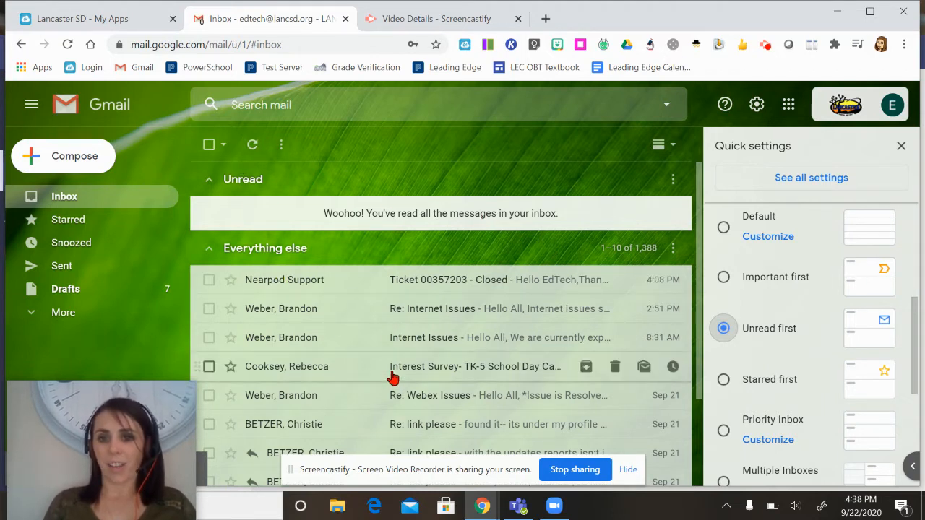
click(725, 383)
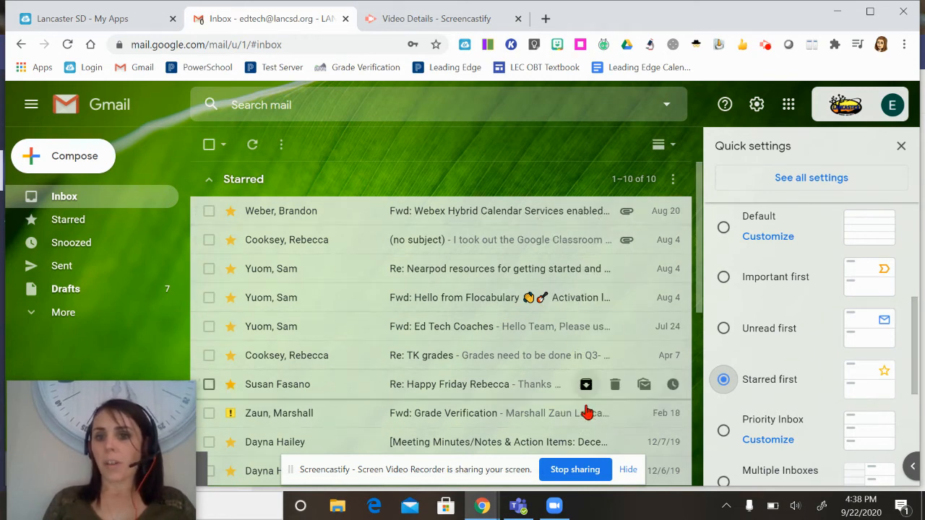
Step: Preview the Priority Inbox and Multiple Inboxes types and return the inbox type to Default
scroll(751, 367, down, 2)
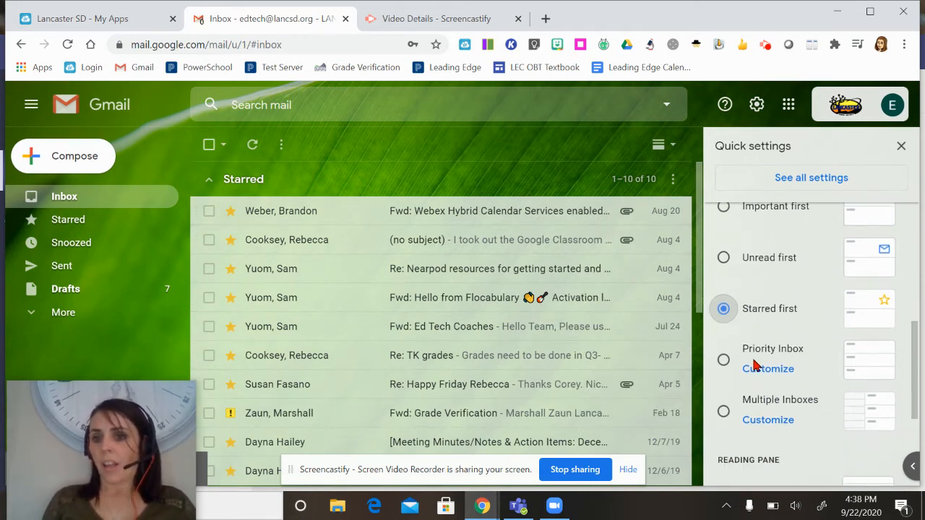
click(723, 360)
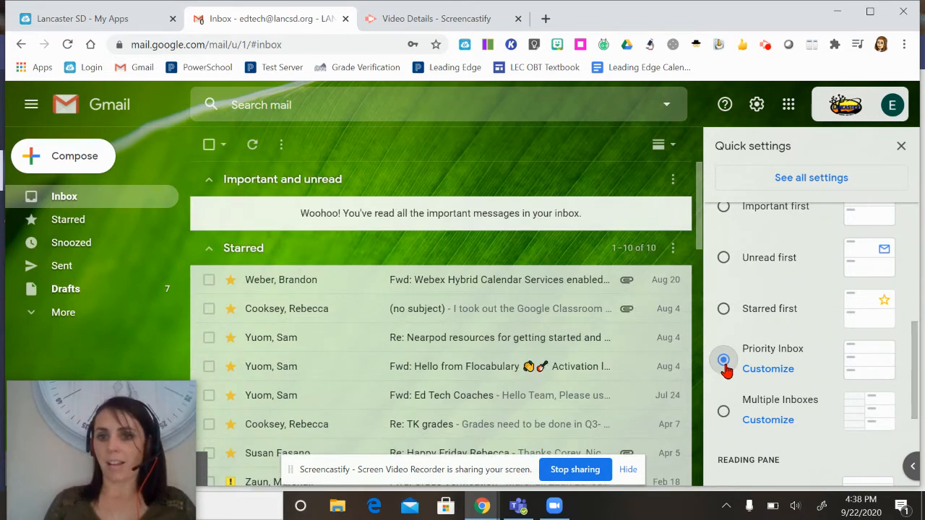
click(723, 413)
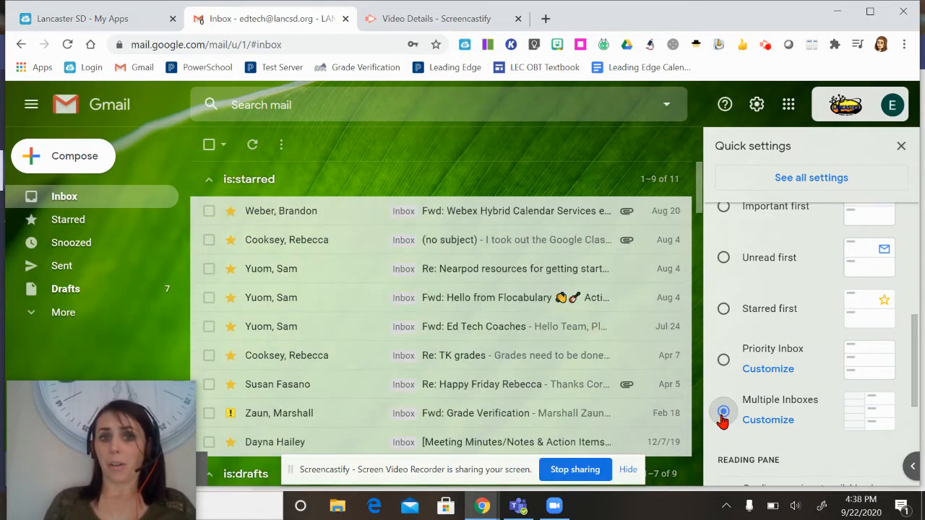
scroll(723, 419, down, 3)
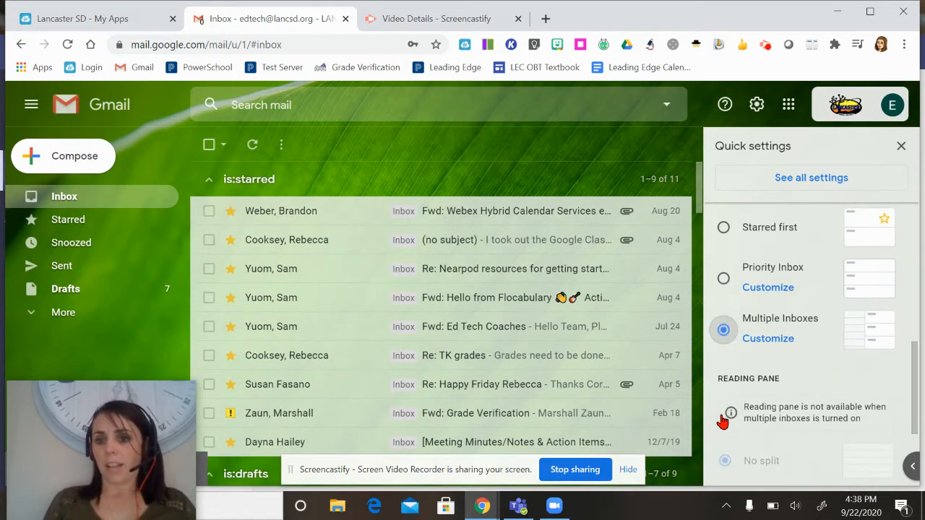
scroll(725, 416, up, 3)
click(723, 243)
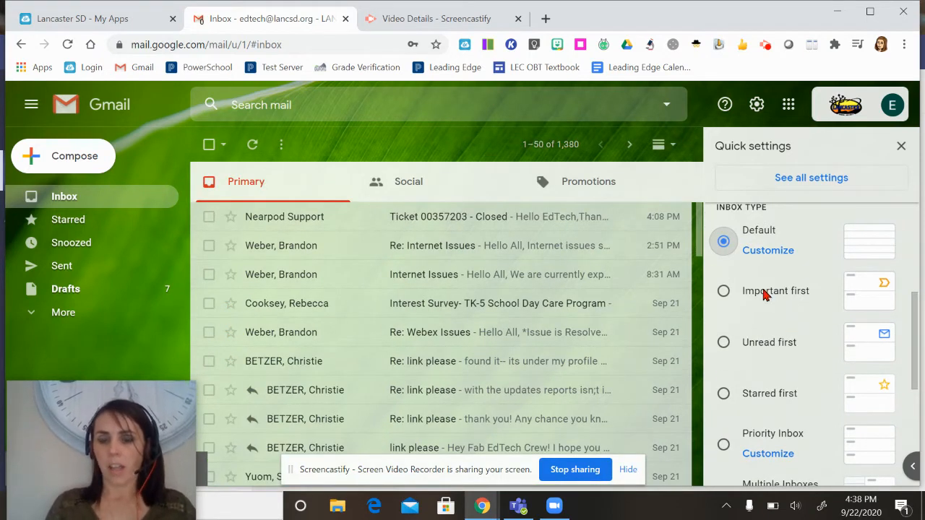
Step: Set the reading pane to Right of inbox
scroll(765, 294, down, 2)
scroll(765, 295, down, 4)
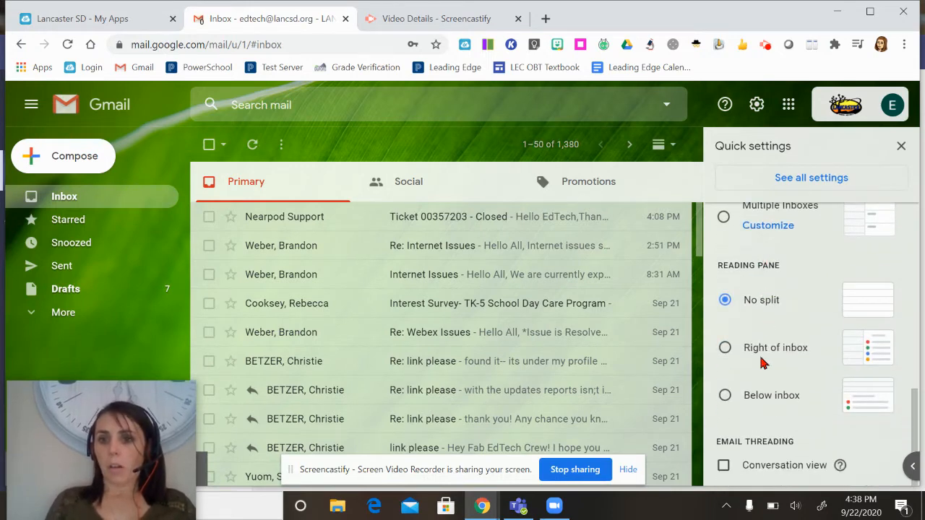
scroll(763, 363, up, 10)
scroll(763, 364, down, 6)
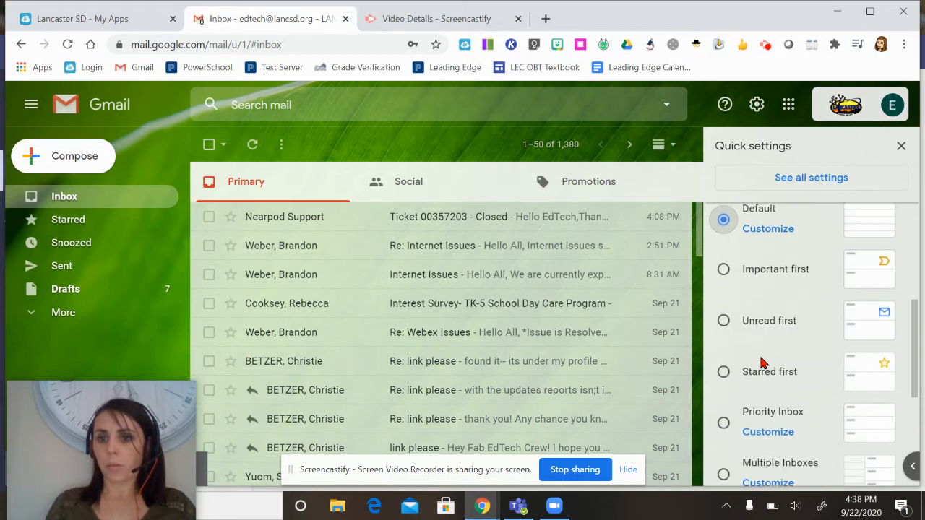
scroll(764, 364, down, 6)
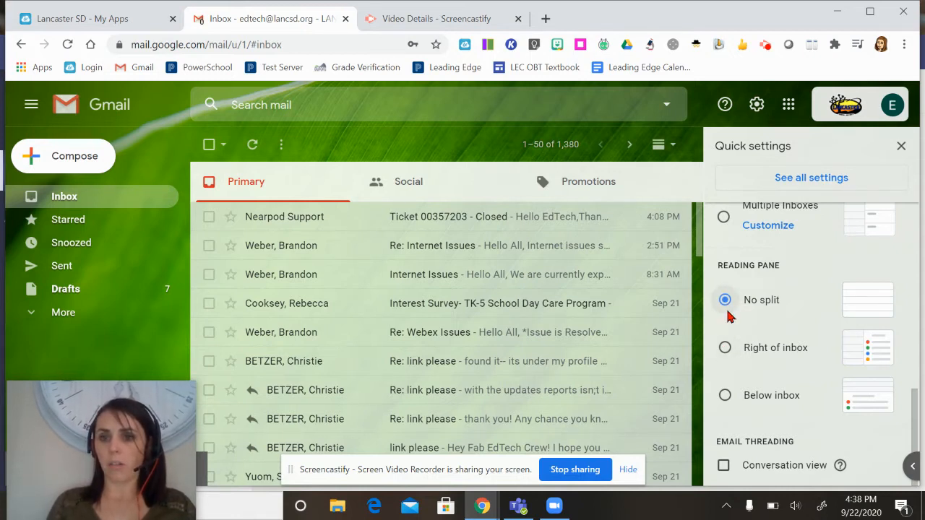
click(726, 349)
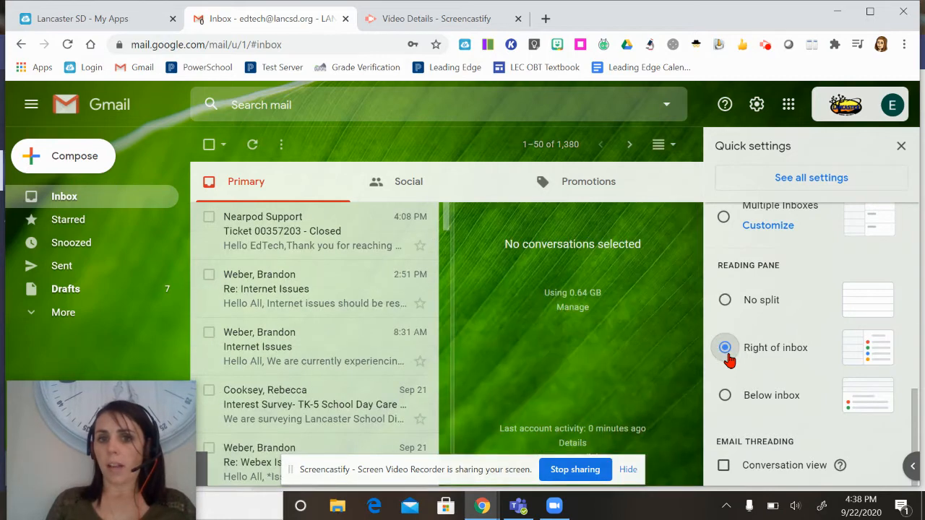
Step: Open the "Re: Internet Issues" message in the reading pane and read through it to its end
click(266, 290)
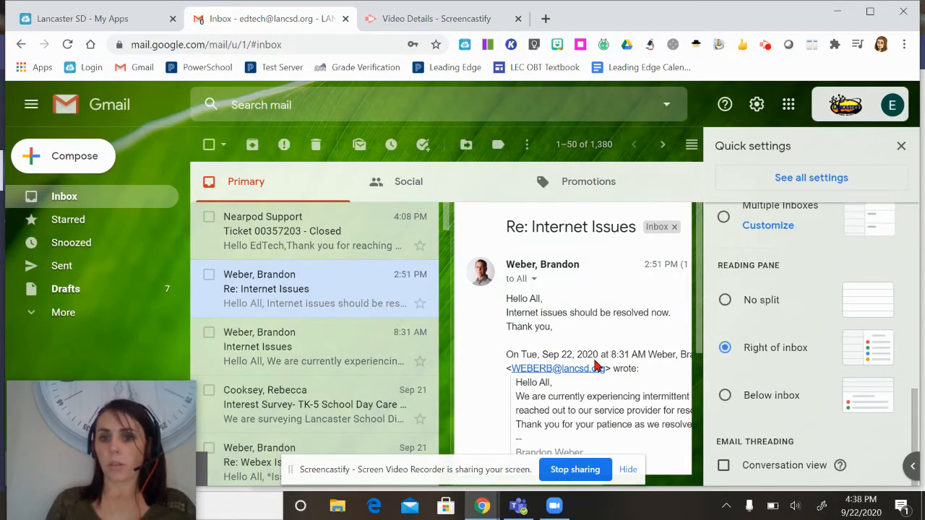
scroll(615, 311, down, 3)
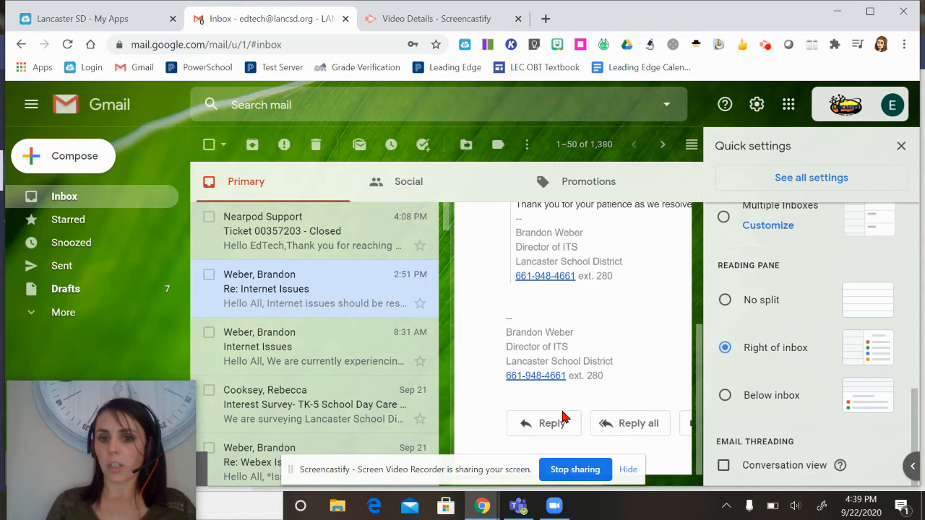
scroll(606, 314, up, 5)
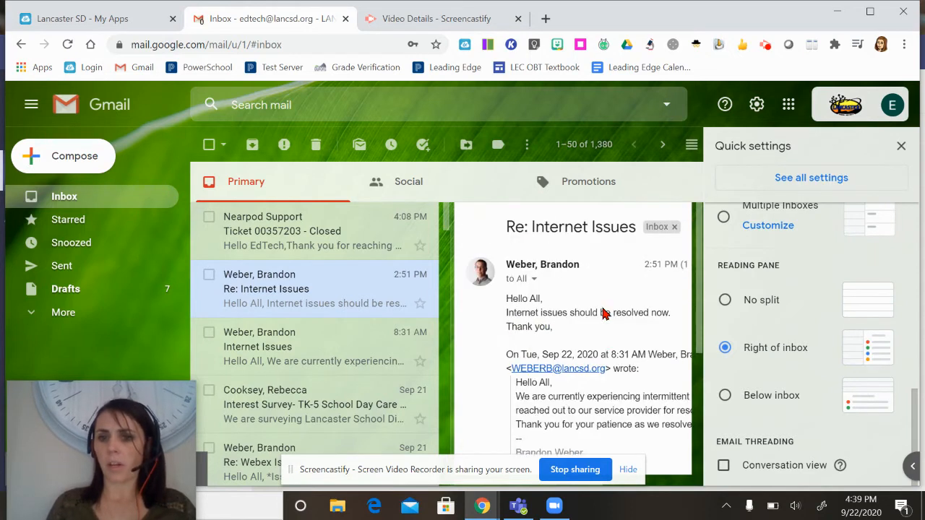
Step: Try the reading pane as Below inbox and set it back to No split
click(725, 396)
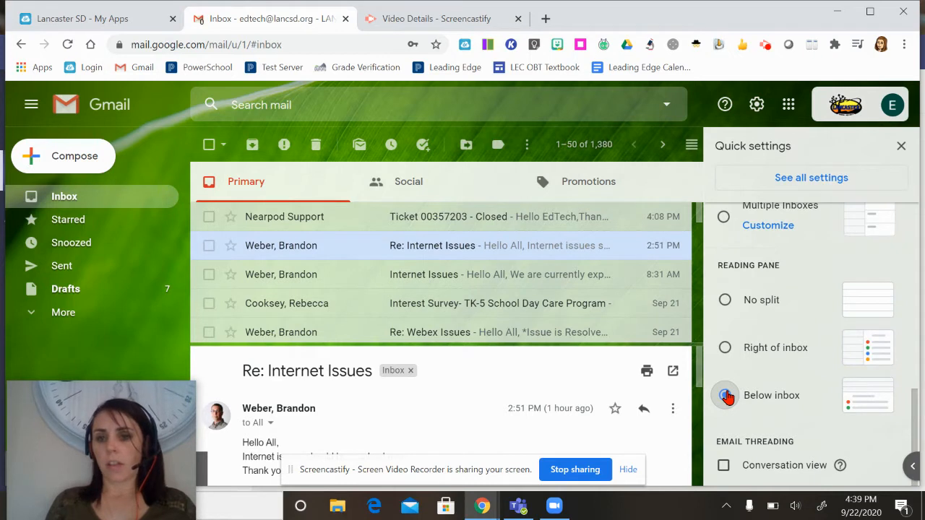
scroll(726, 396, up, 1)
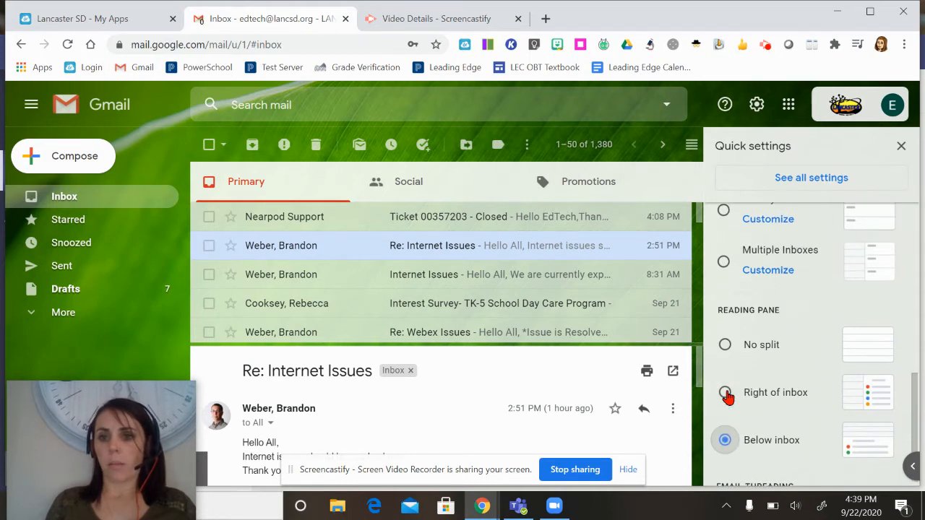
click(725, 347)
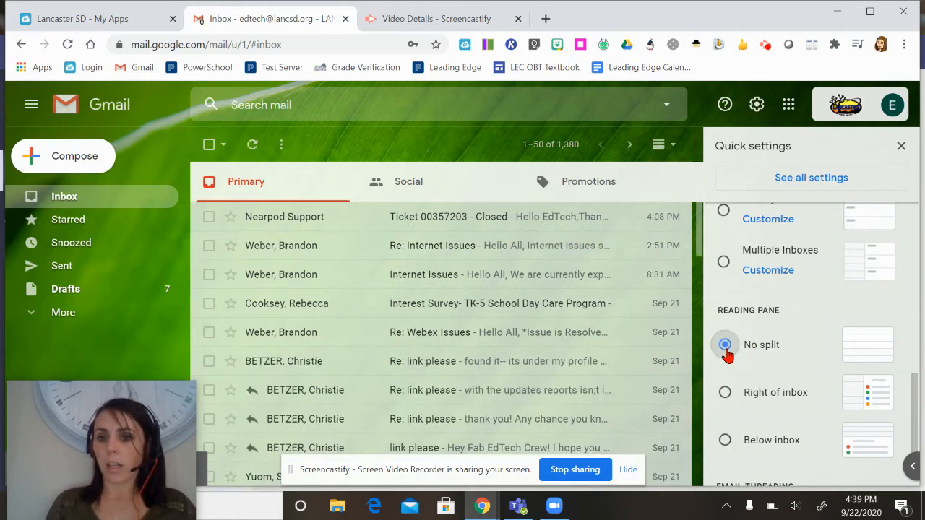
scroll(726, 354, down, 1)
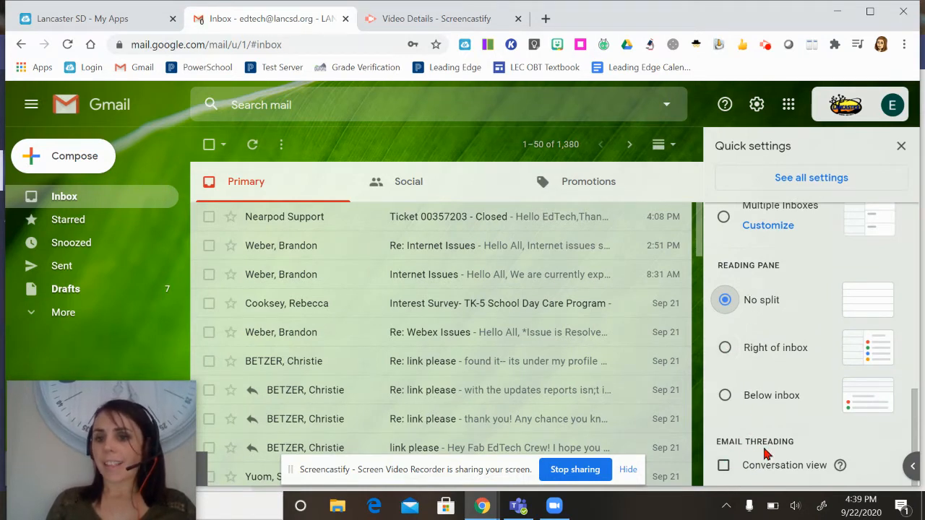
Step: Try turning on Conversation view for email threading and cancel the reload
click(725, 466)
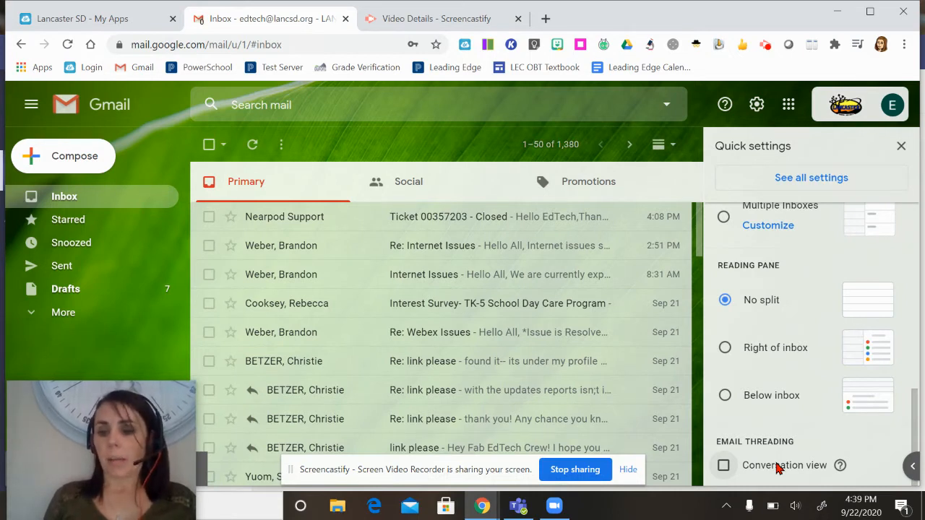
click(723, 466)
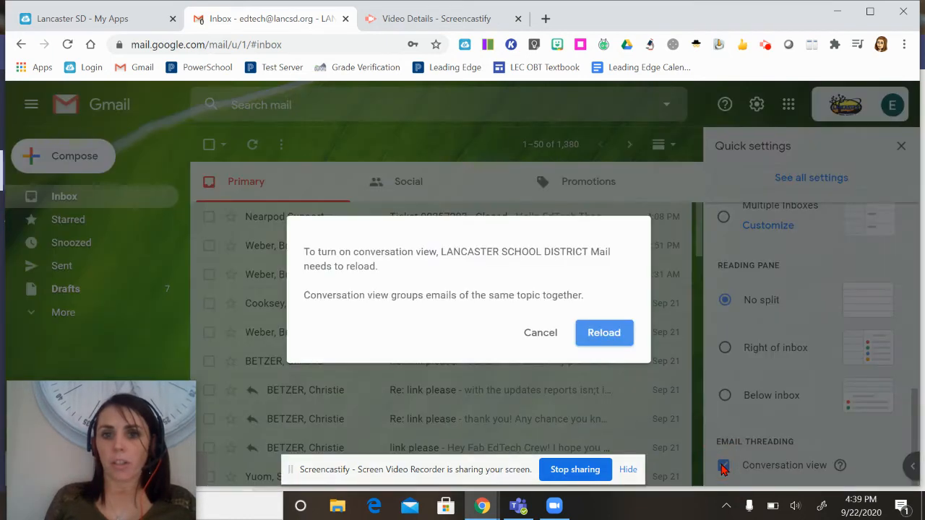
click(535, 327)
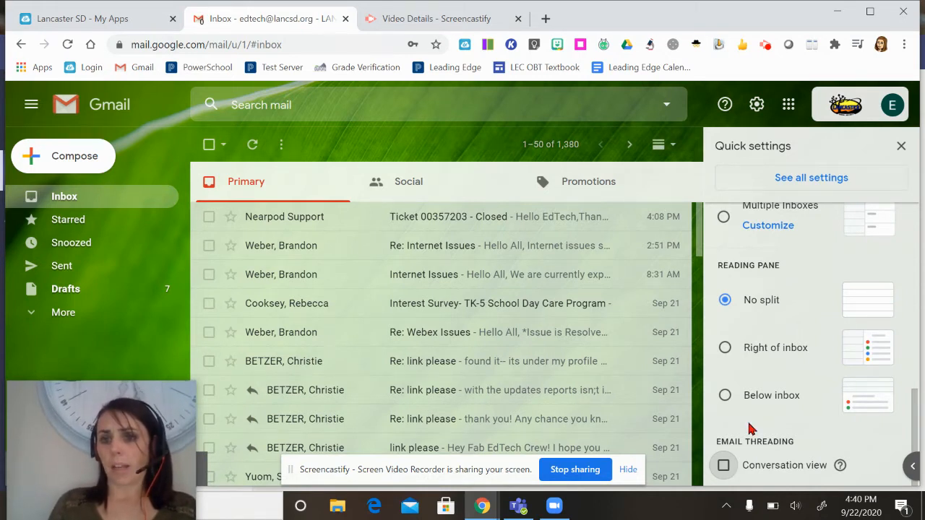
Step: Open the full settings from the quick settings and look over the language and phone number options on the General page
scroll(749, 429, up, 7)
scroll(749, 429, up, 1)
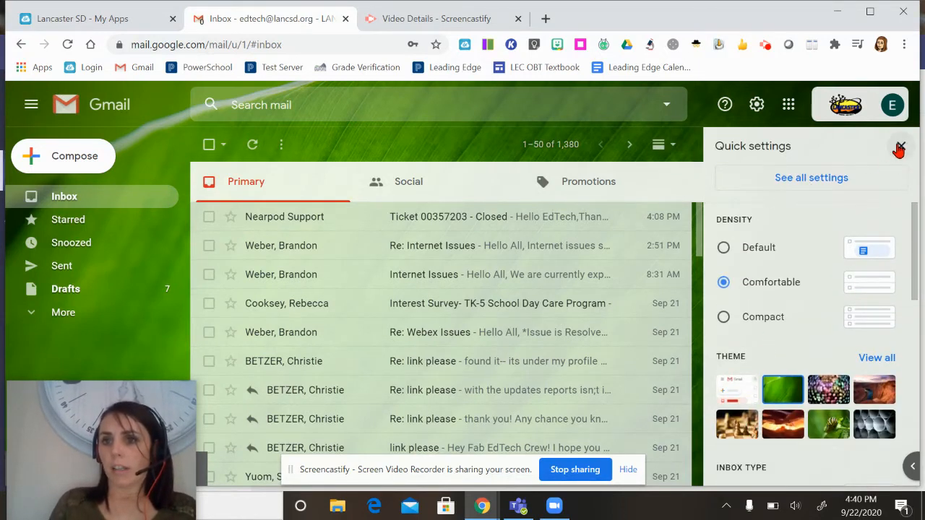
click(799, 182)
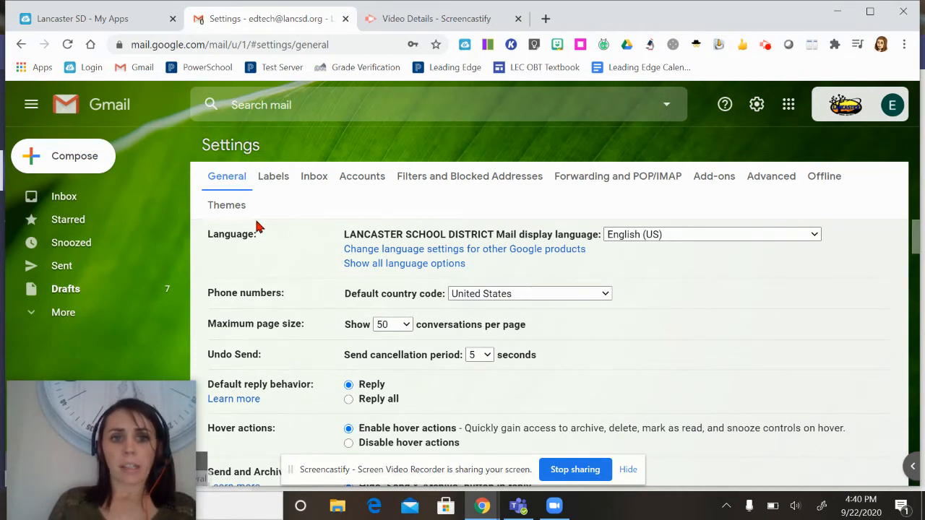
scroll(254, 220, down, 1)
scroll(256, 221, up, 1)
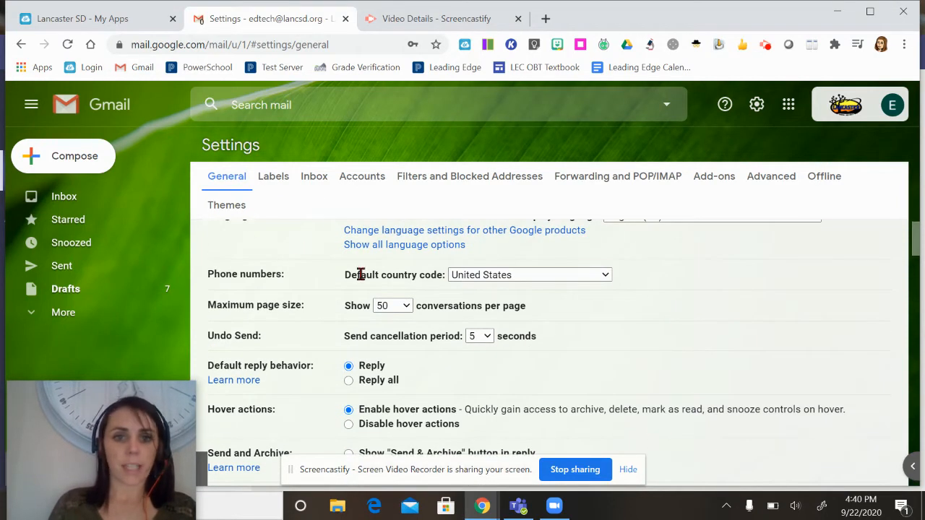
scroll(360, 274, up, 1)
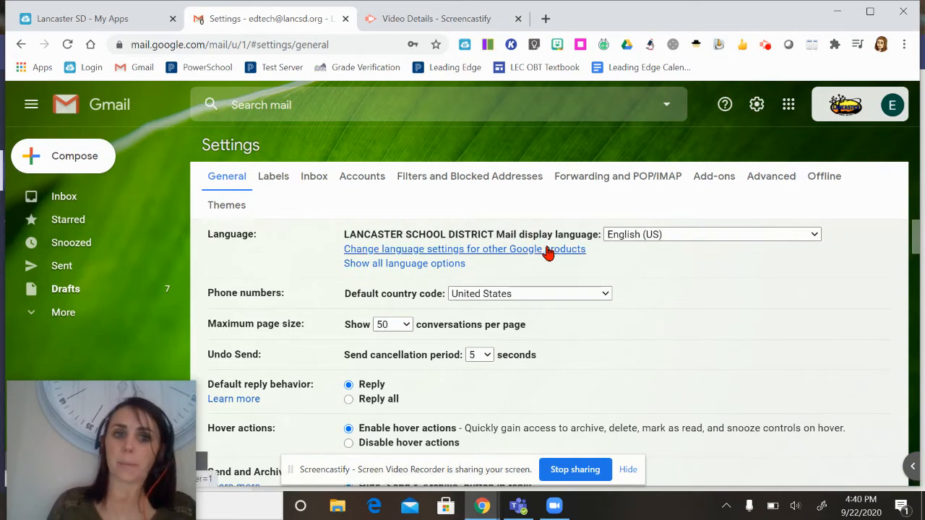
Step: View the available choices for the maximum page size in conversations per page
scroll(548, 252, down, 1)
scroll(547, 252, down, 1)
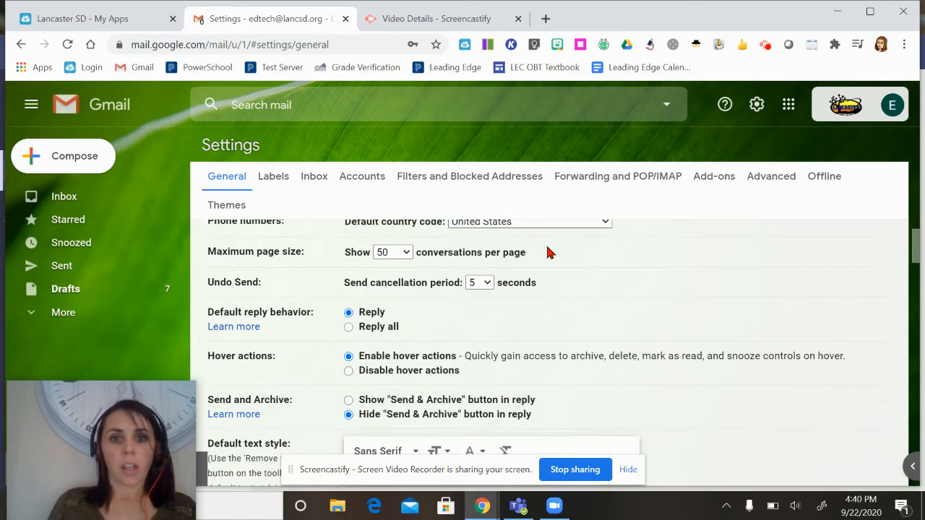
click(402, 252)
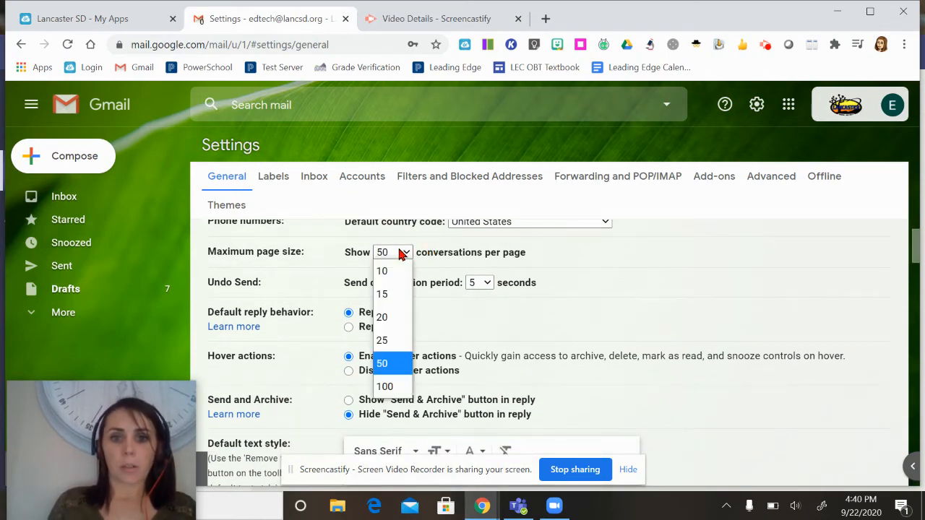
click(418, 253)
Step: Set the Undo Send cancellation period to 10 seconds
scroll(418, 251, down, 1)
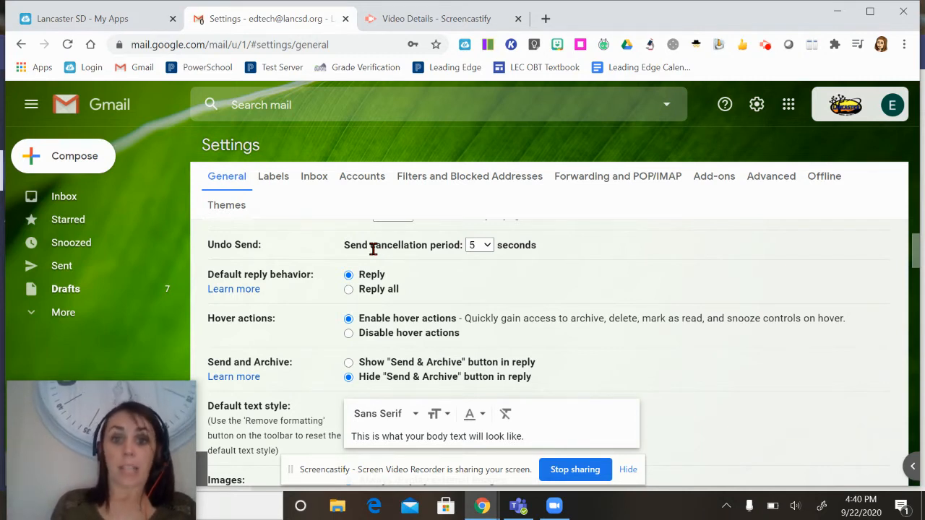
click(487, 248)
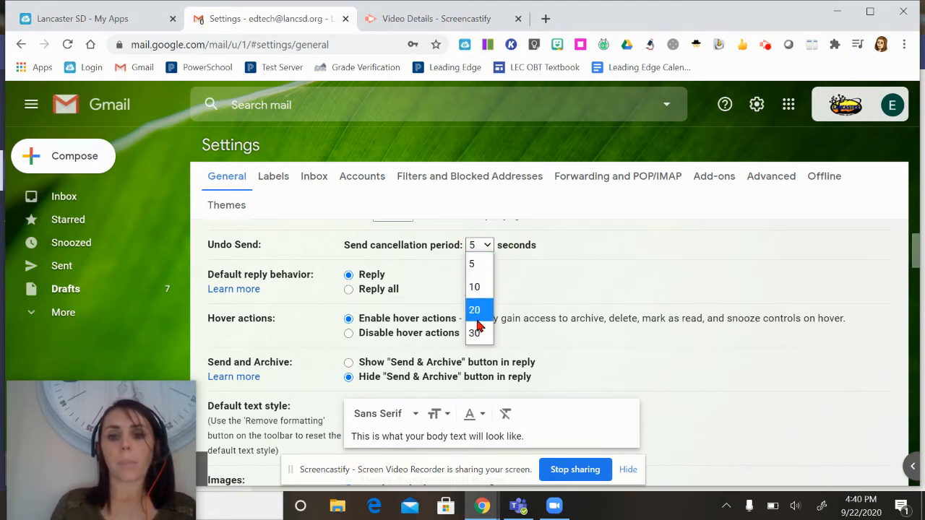
click(481, 265)
click(484, 249)
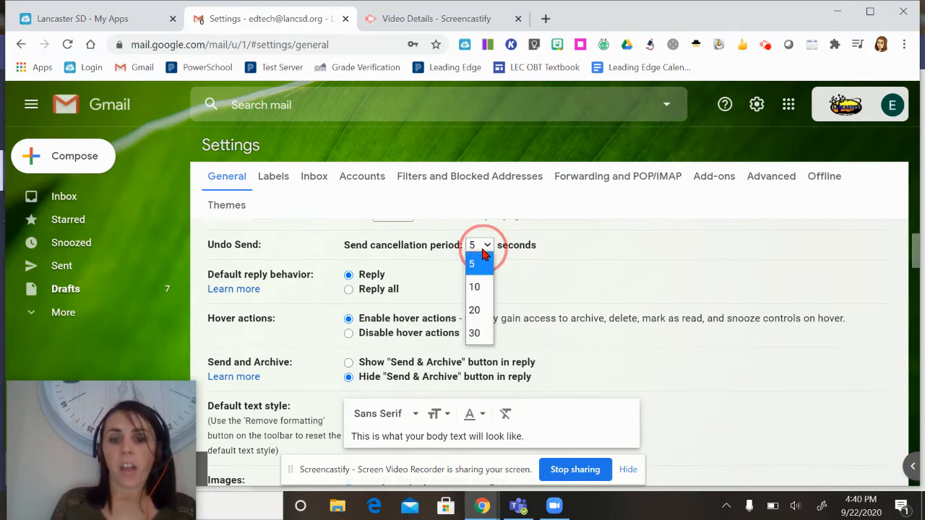
click(483, 296)
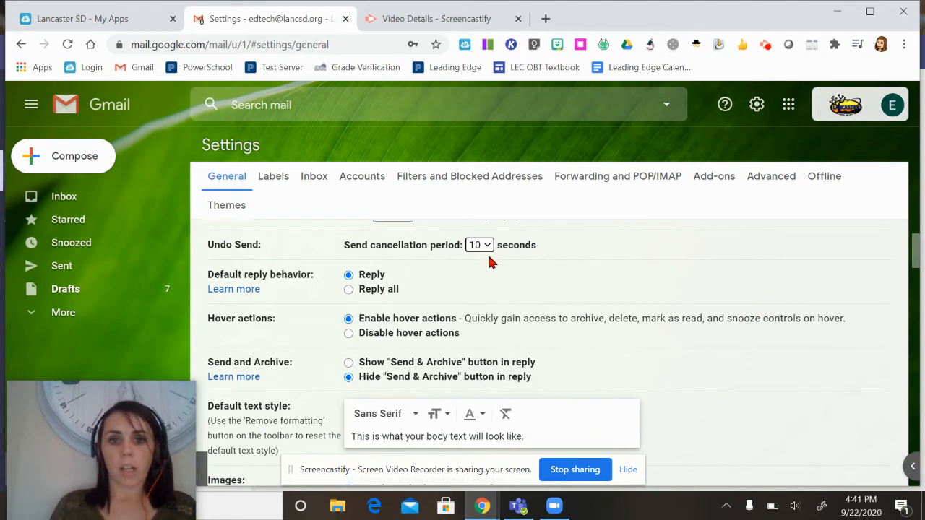
Step: Return to the inbox, discarding the unsaved settings changes, and show the snooze options of the "Re: Internet Issues" message
scroll(490, 261, down, 1)
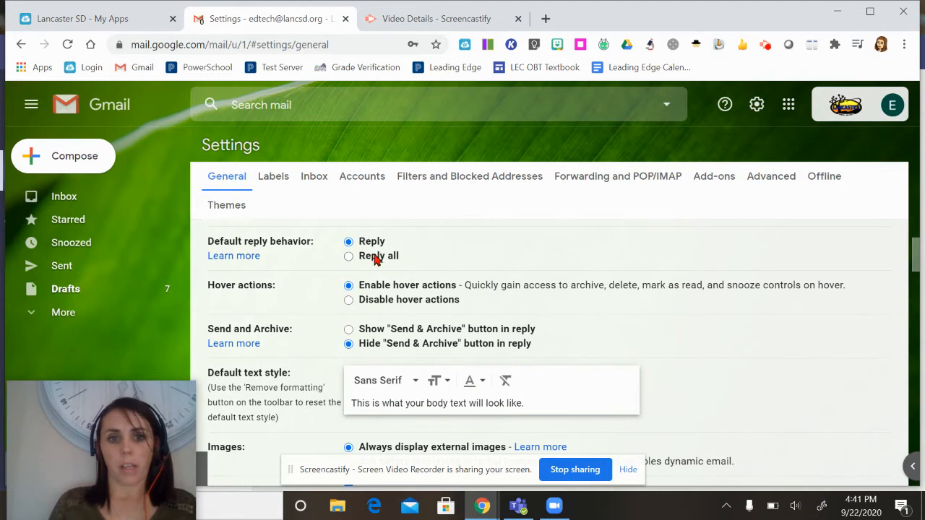
scroll(376, 272, down, 1)
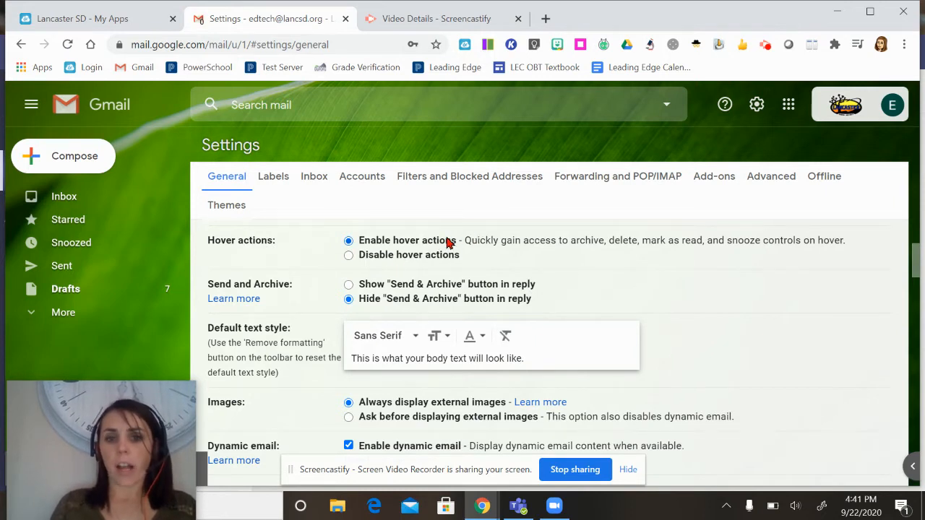
click(95, 196)
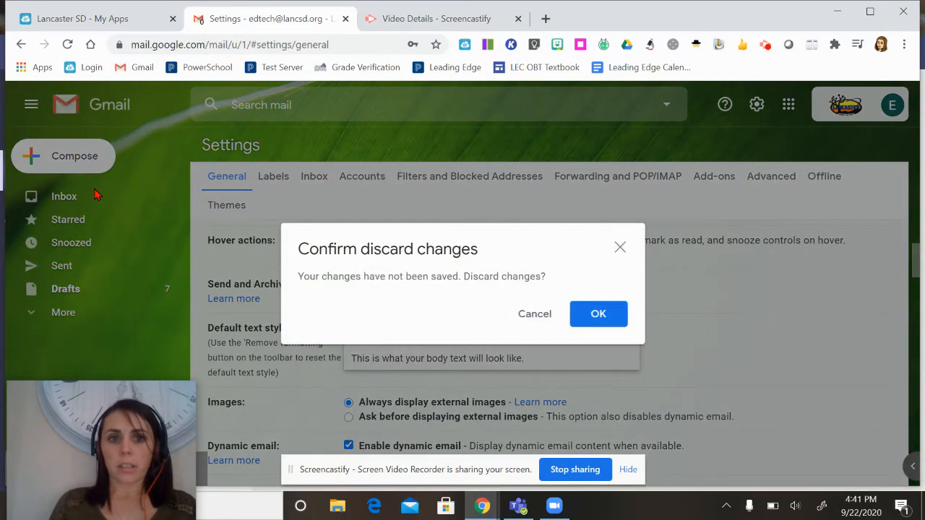
click(595, 314)
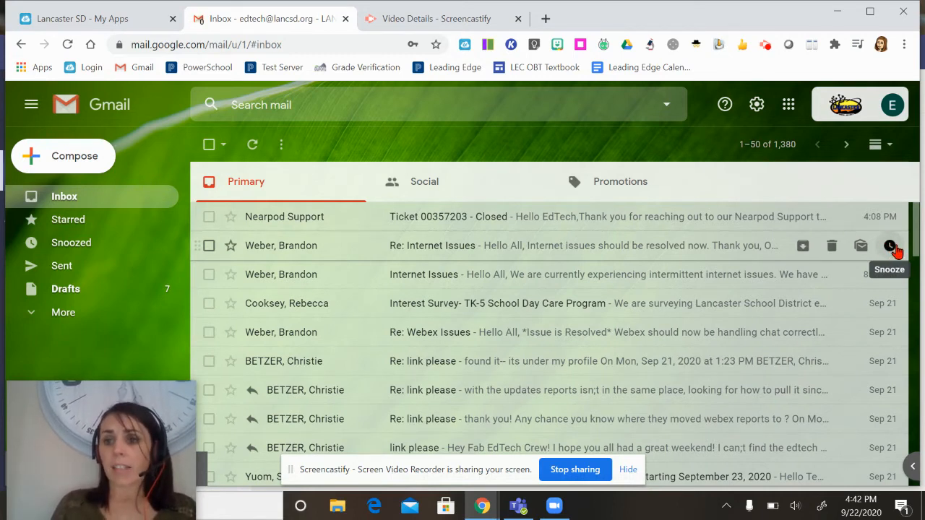
click(889, 249)
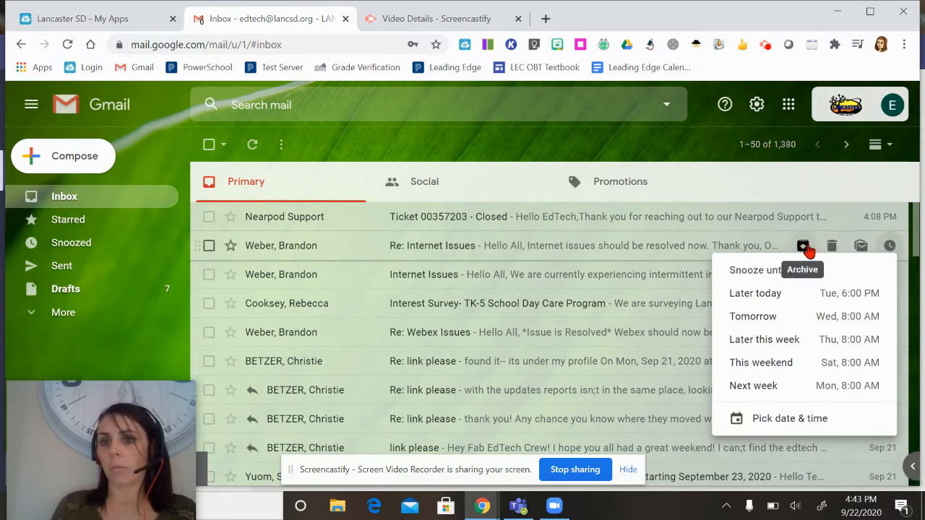
Step: Reopen the full settings and review the General options down to hover actions and Send and Archive
click(756, 107)
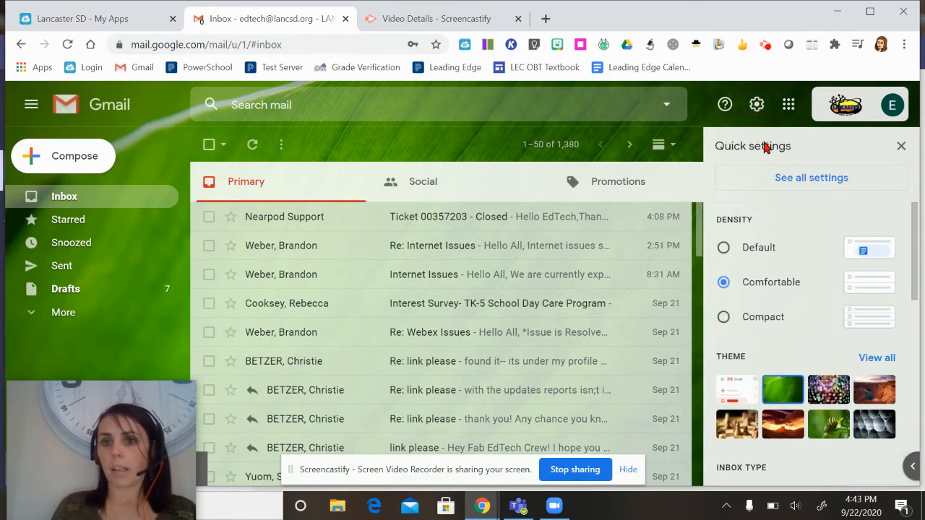
click(781, 184)
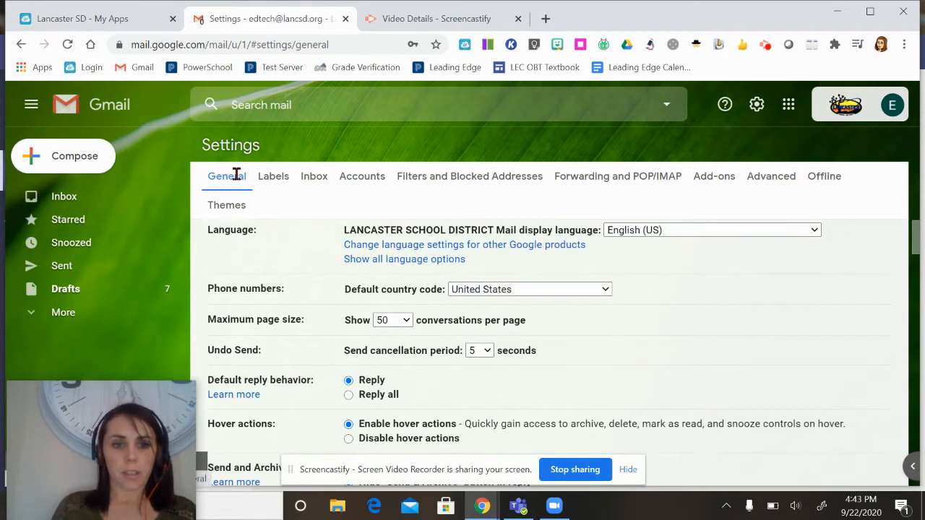
scroll(336, 292, down, 1)
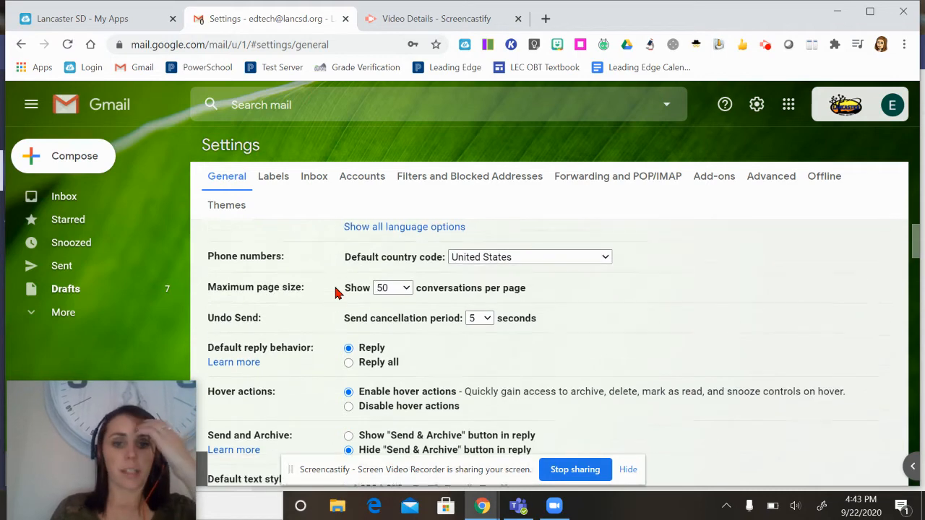
scroll(336, 292, down, 2)
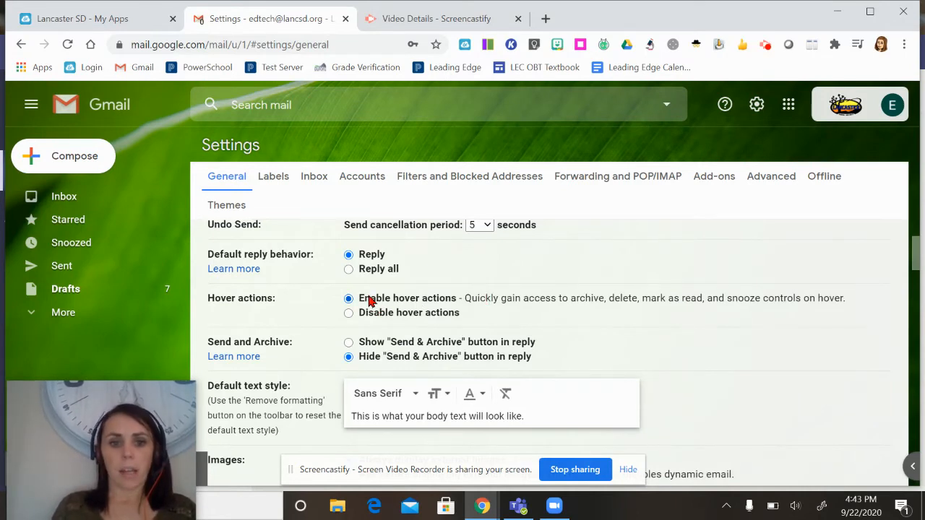
scroll(369, 300, down, 1)
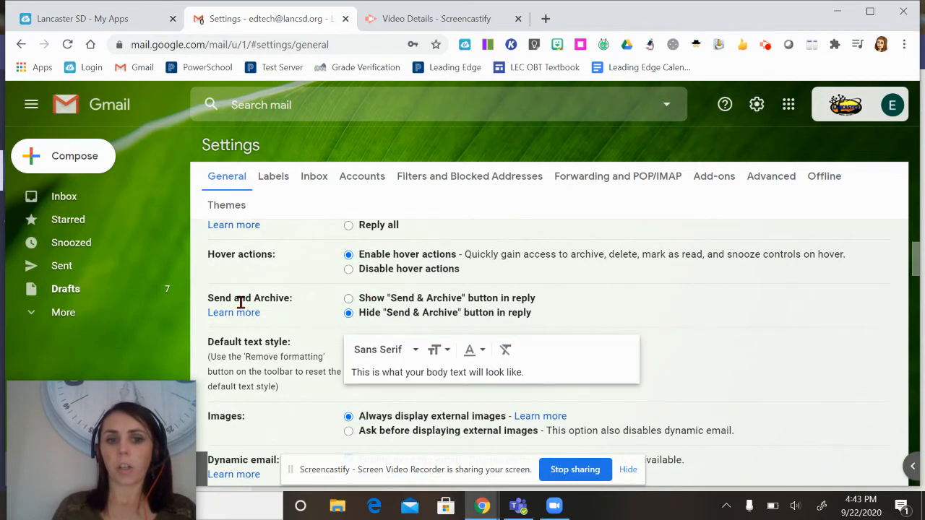
scroll(327, 302, down, 1)
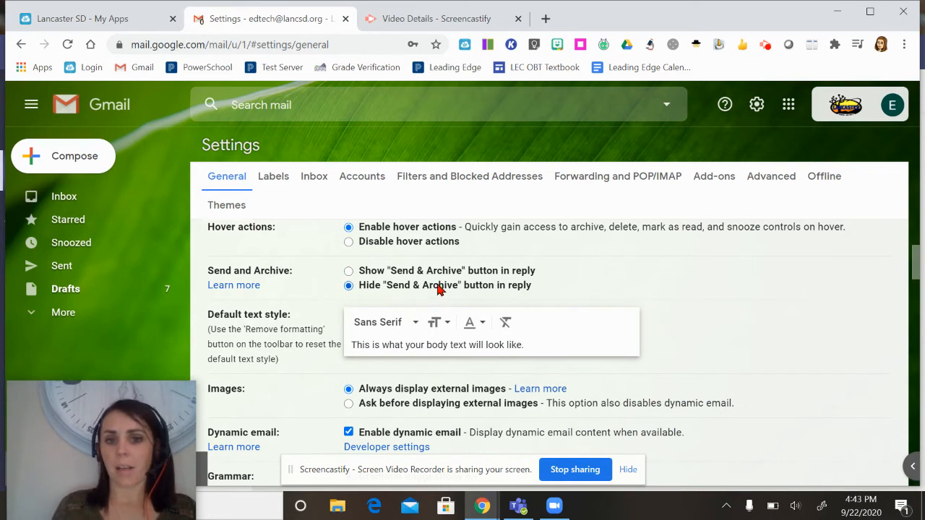
scroll(640, 300, down, 1)
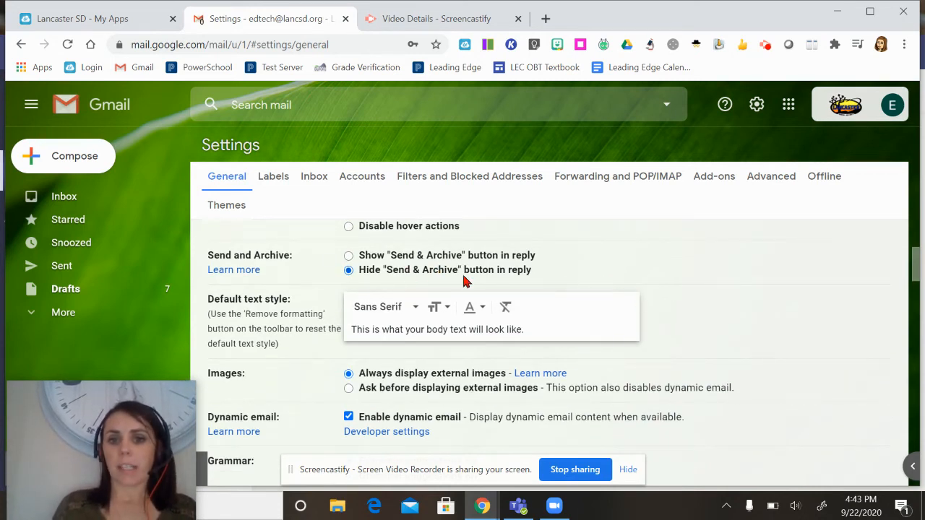
Step: Set the font of the default text style to Tahoma
scroll(465, 282, down, 1)
scroll(462, 278, down, 3)
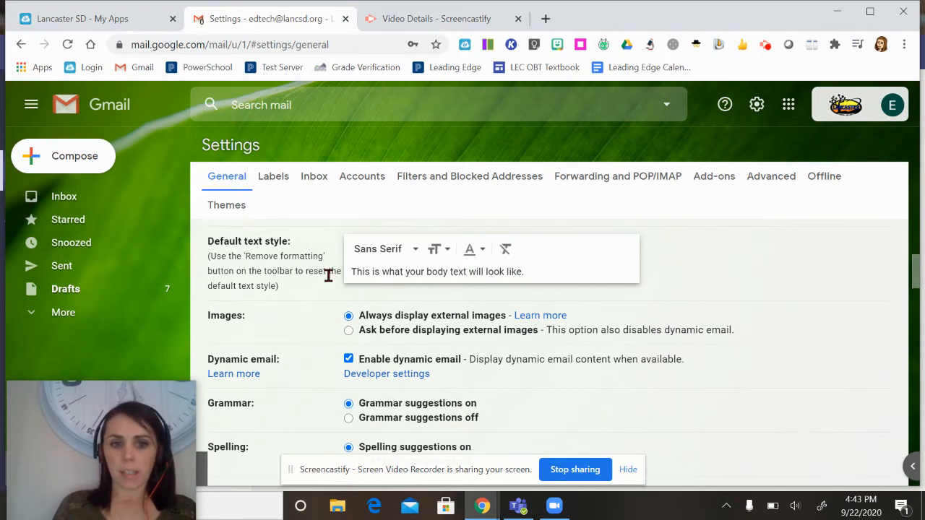
click(392, 250)
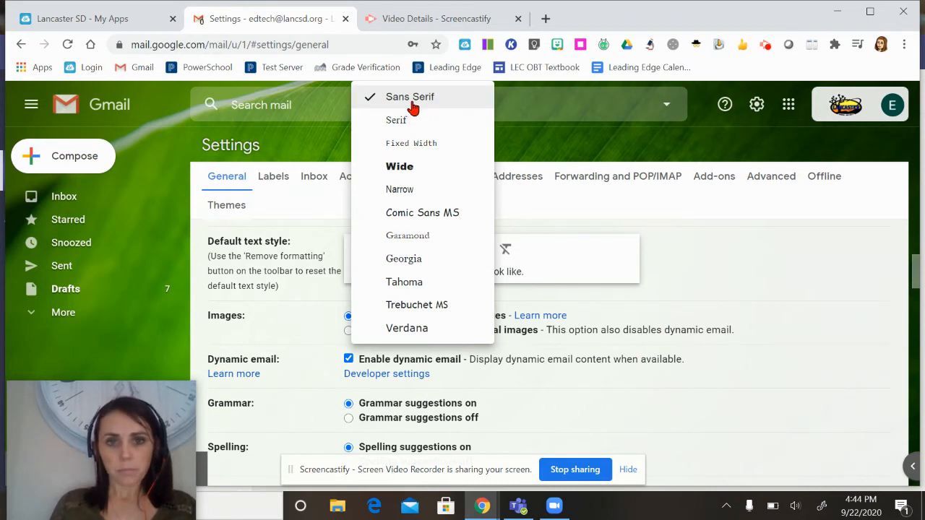
click(419, 287)
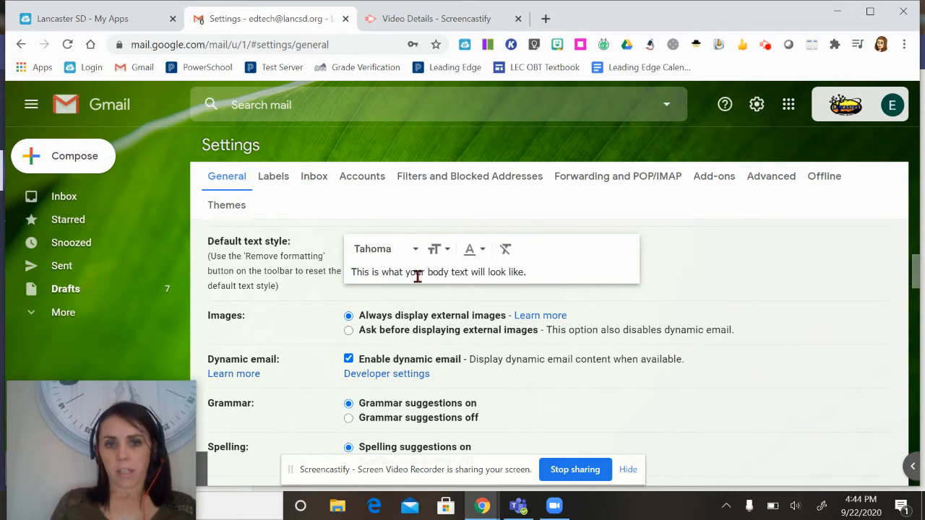
Step: View the text size and text color choices for the default text style and check the sample body text
click(435, 251)
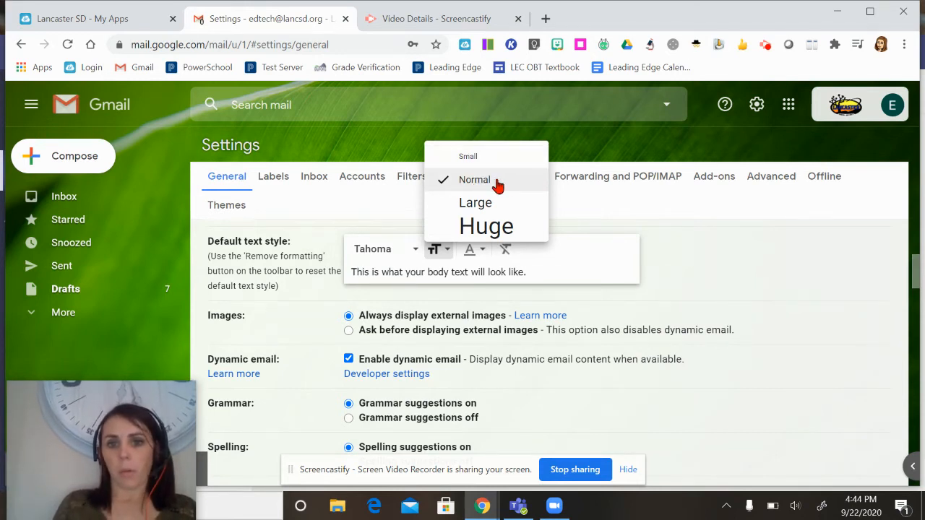
click(591, 215)
click(470, 252)
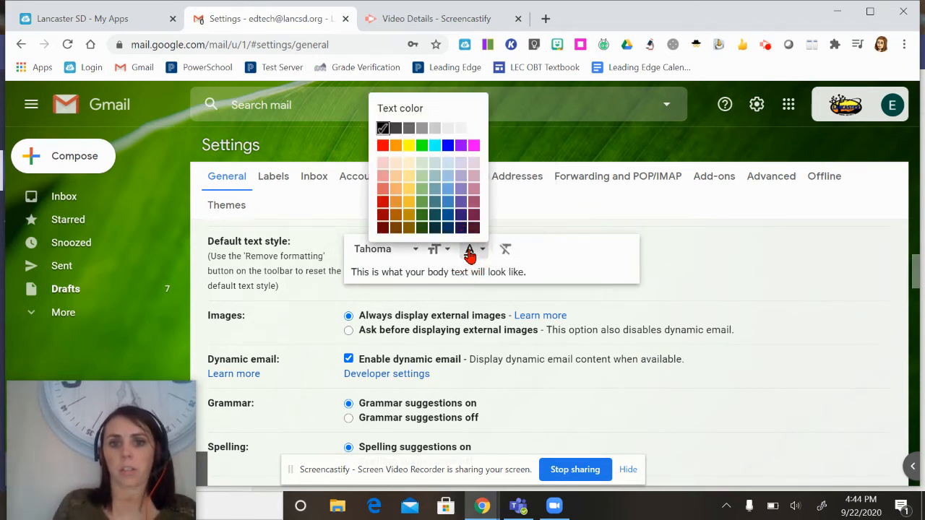
click(533, 214)
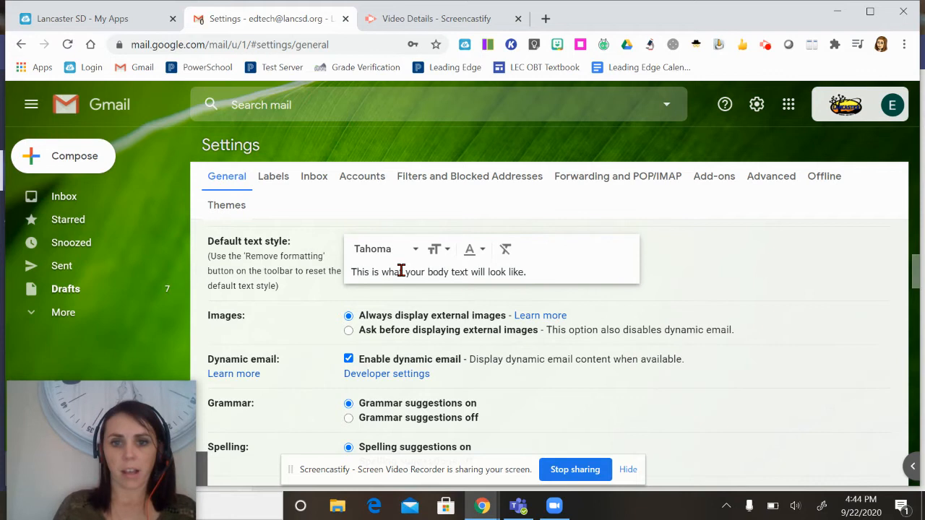
click(532, 274)
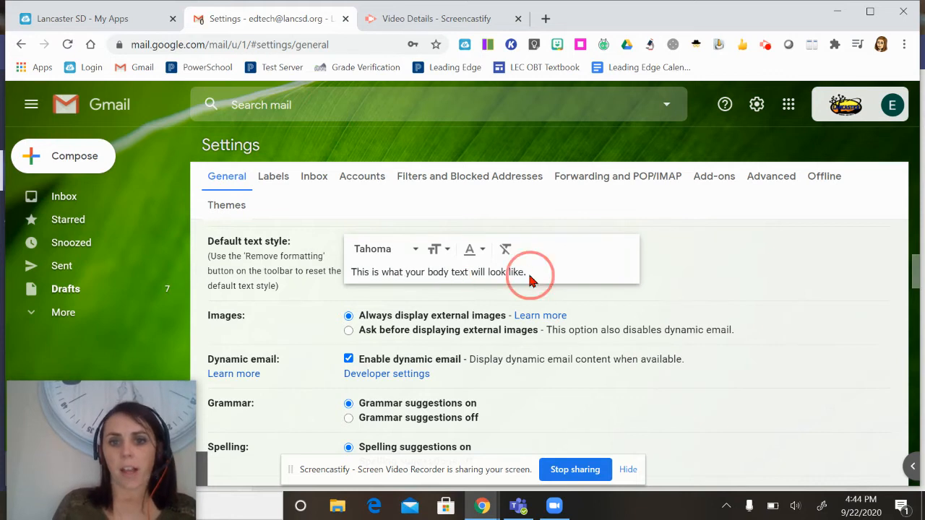
Step: Try the Wide font for the default text style and reset it by removing the formatting
click(397, 249)
click(404, 167)
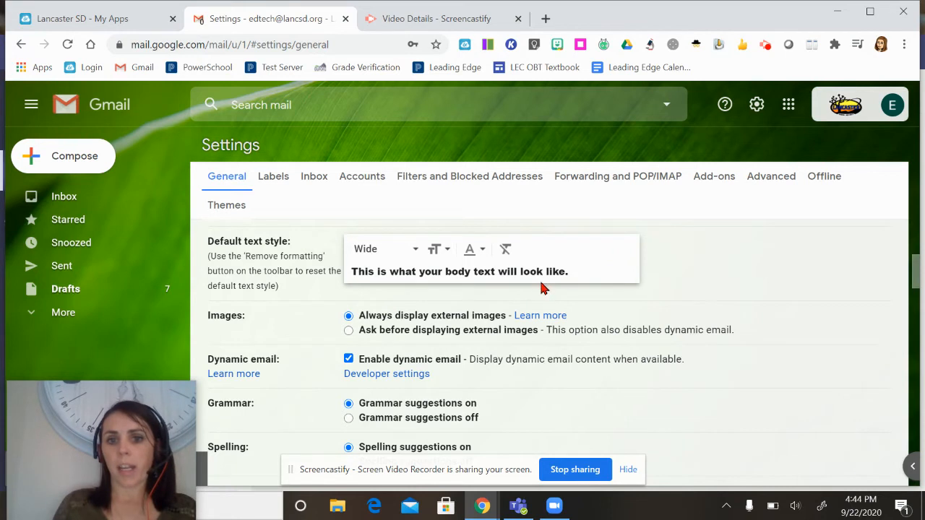
click(505, 252)
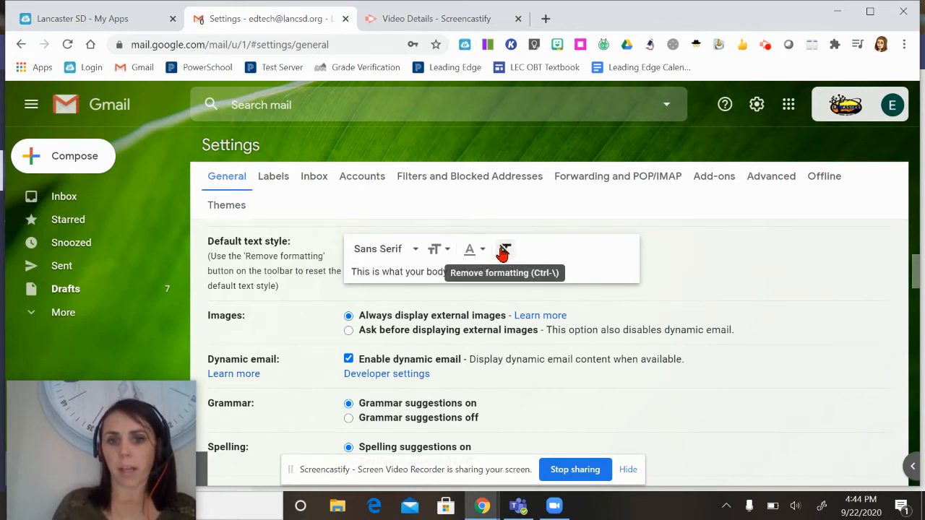
Step: Try the Narrow font, Large size and blue color for the default text style, and reset it by removing the formatting
click(411, 249)
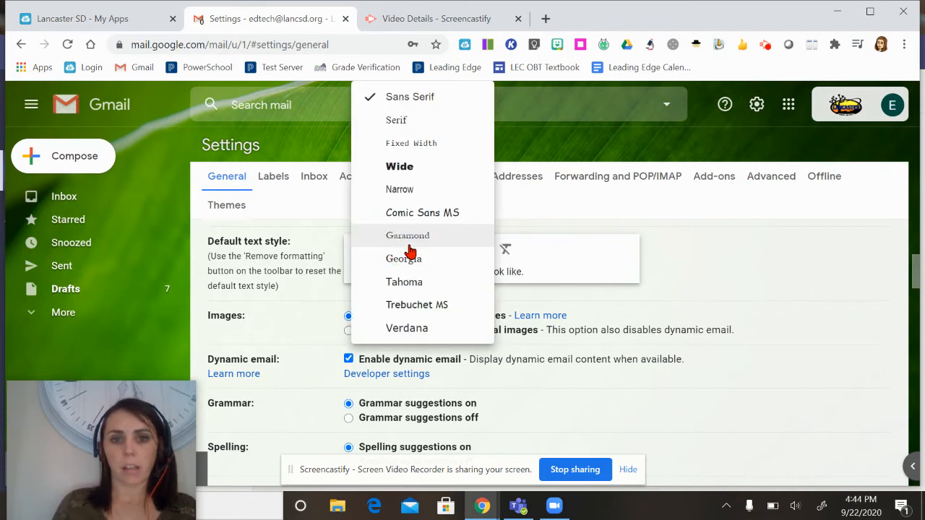
click(413, 189)
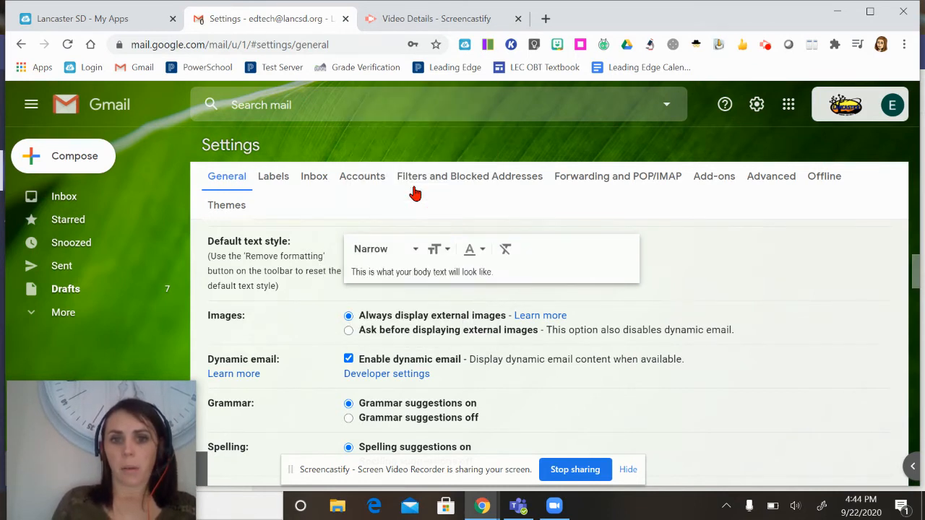
click(437, 248)
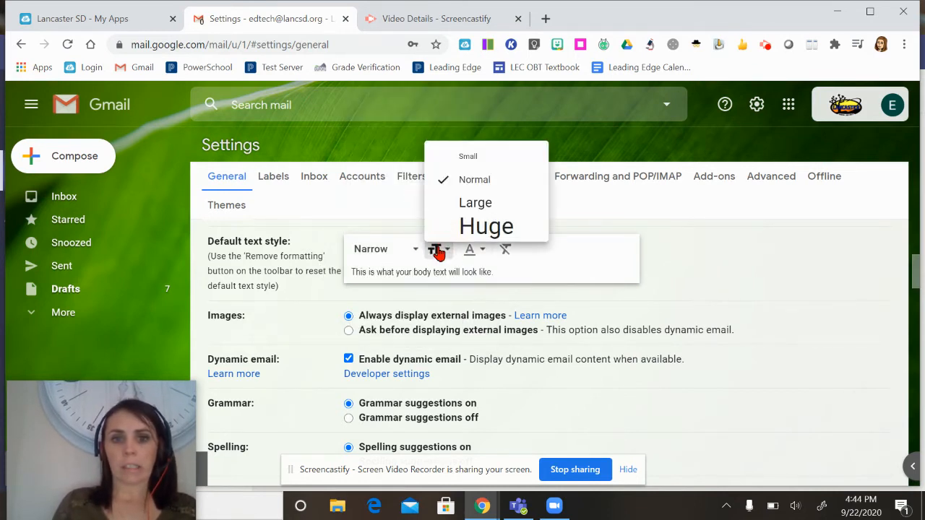
click(468, 202)
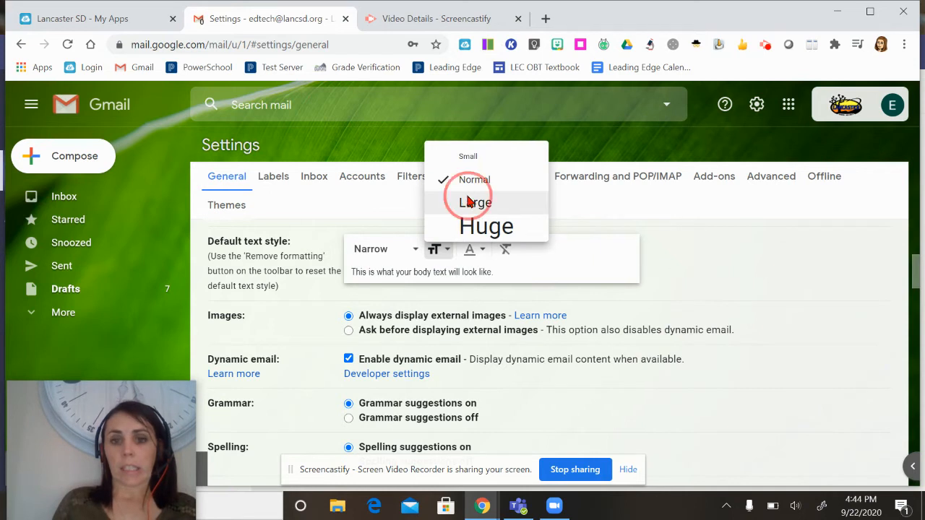
click(475, 253)
click(450, 149)
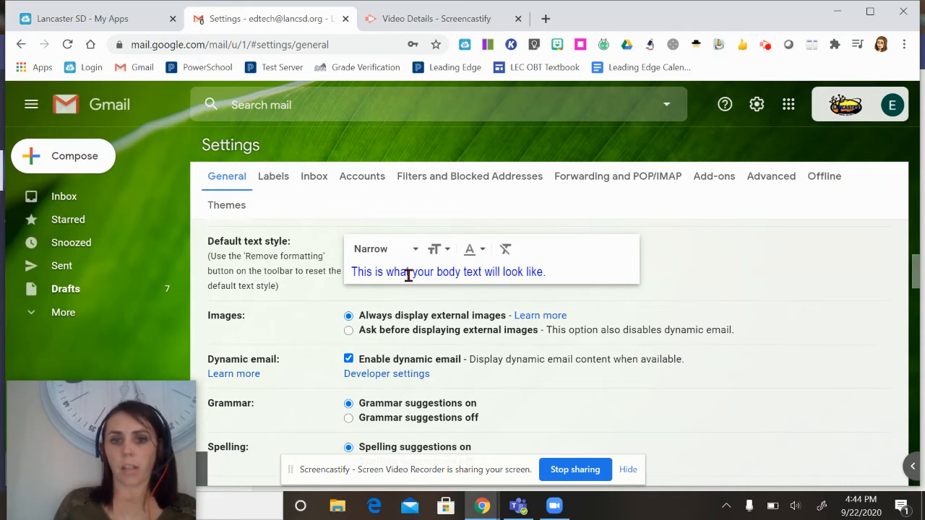
click(506, 250)
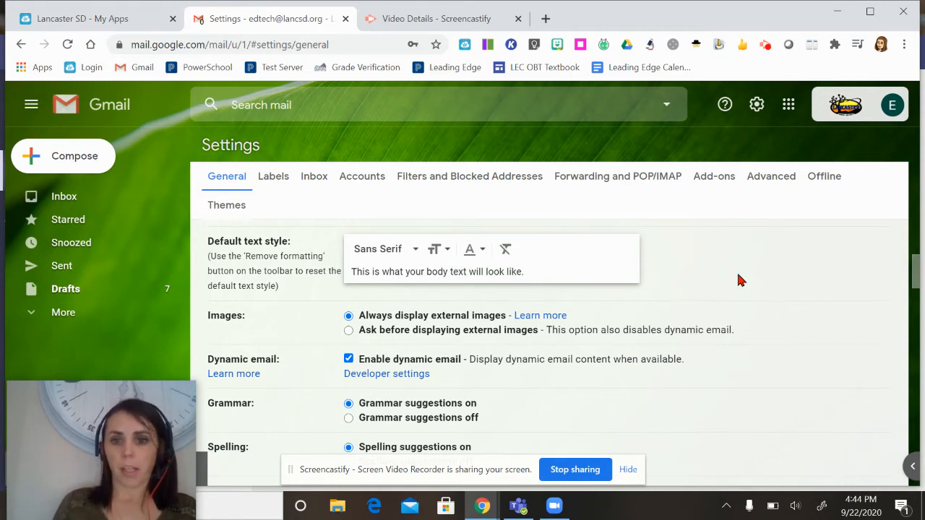
Step: Review the General options for images, dynamic email, grammar, spelling, autocorrect and Smart Compose
scroll(330, 283, down, 1)
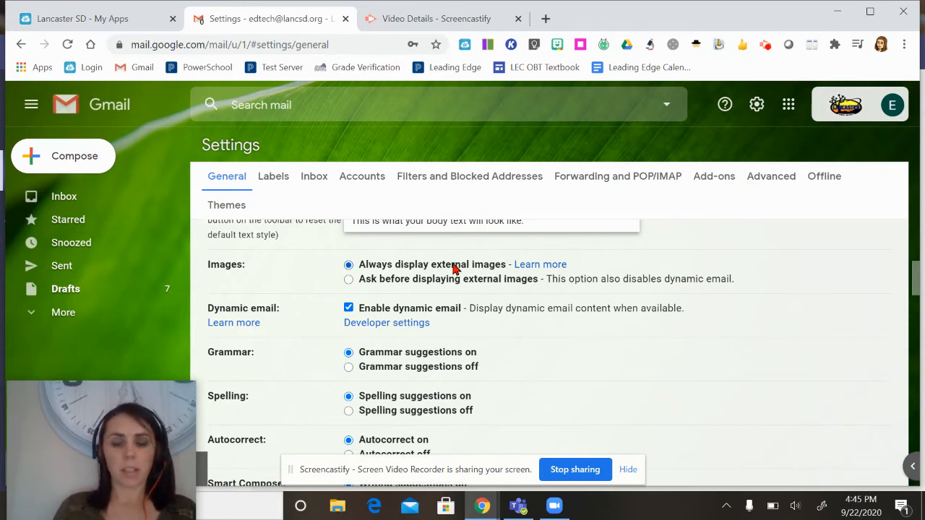
scroll(454, 269, down, 1)
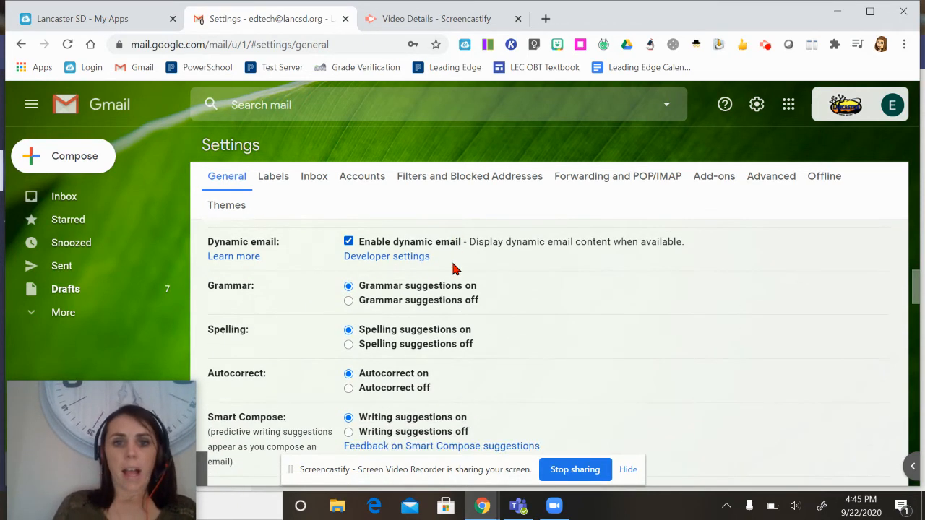
scroll(384, 250, down, 1)
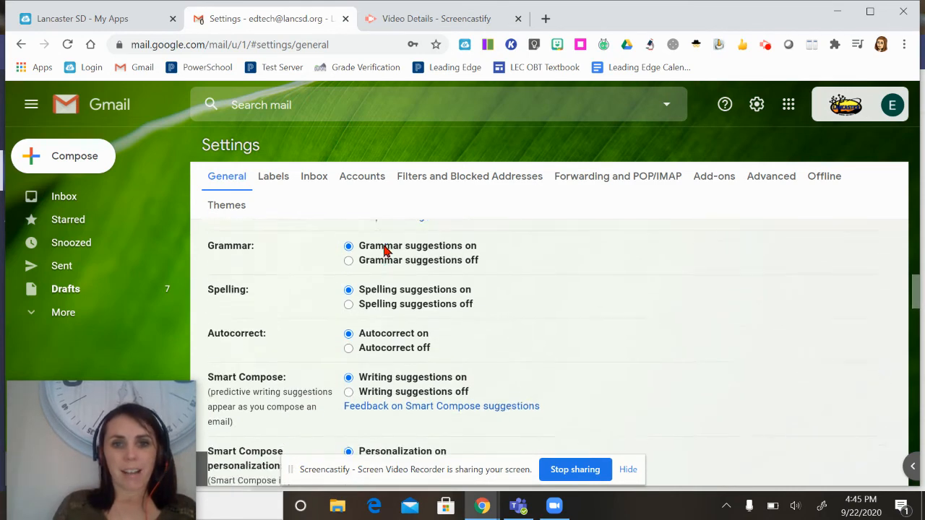
scroll(427, 273, down, 1)
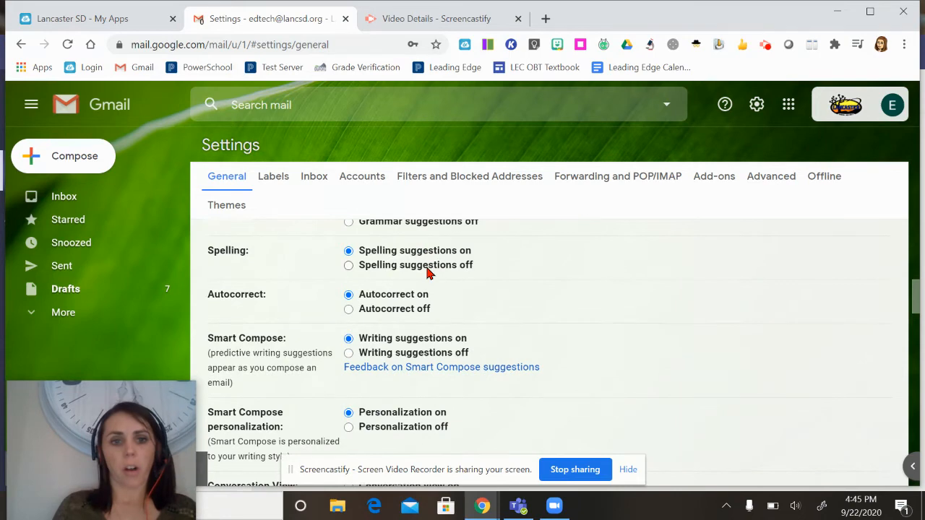
scroll(427, 273, up, 1)
scroll(427, 273, down, 2)
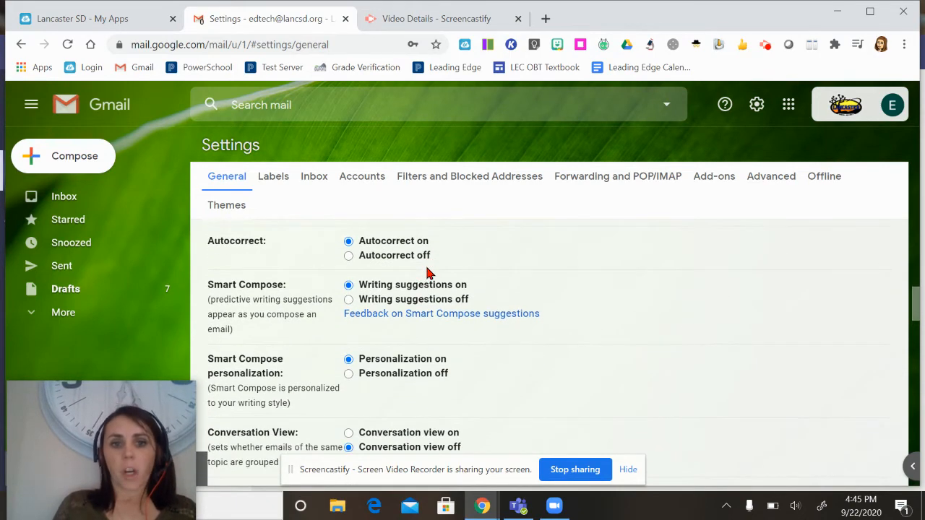
scroll(426, 274, down, 1)
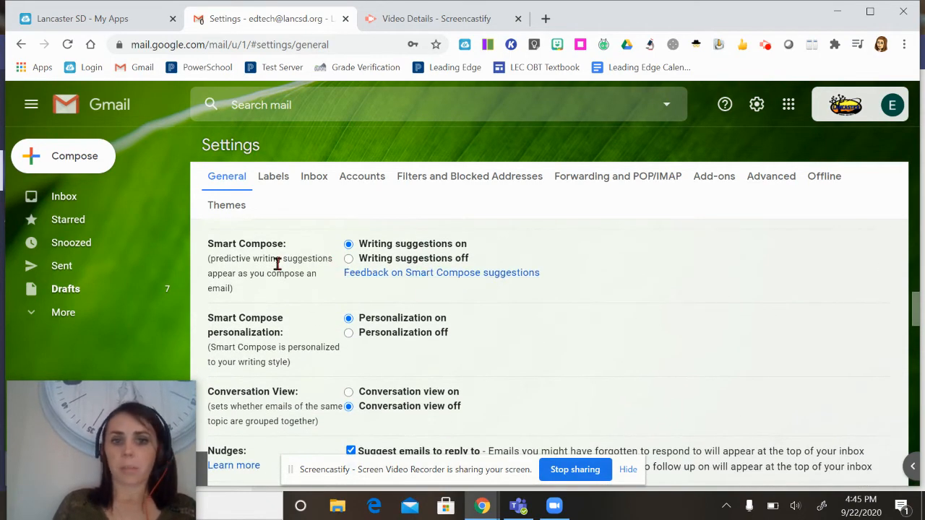
Step: Review the General options for Conversation View, Nudges and Smart Reply
scroll(277, 264, down, 1)
scroll(277, 264, down, 2)
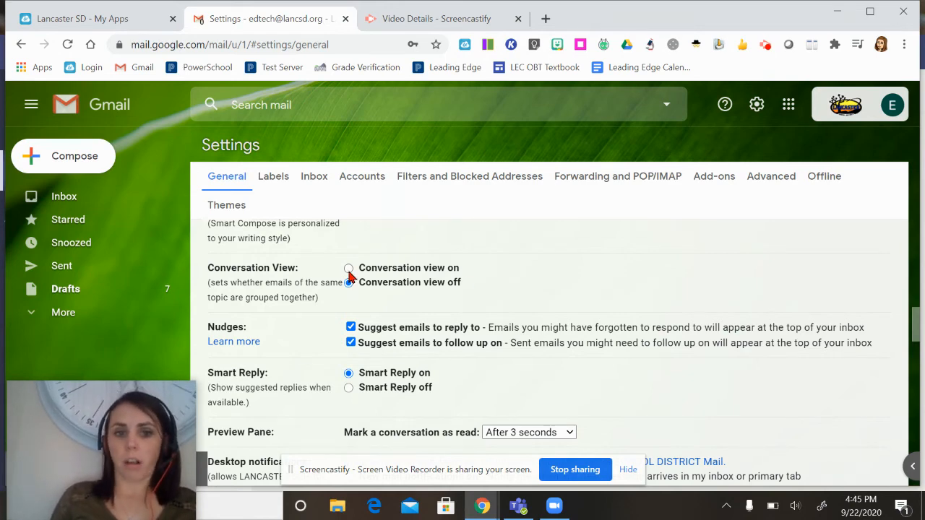
scroll(416, 298, down, 1)
scroll(416, 299, down, 1)
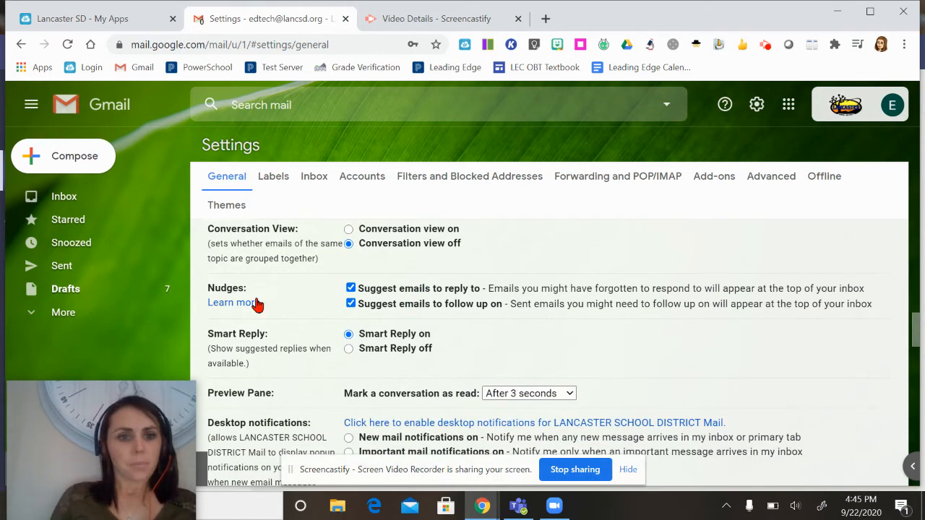
scroll(257, 304, down, 1)
scroll(257, 305, down, 1)
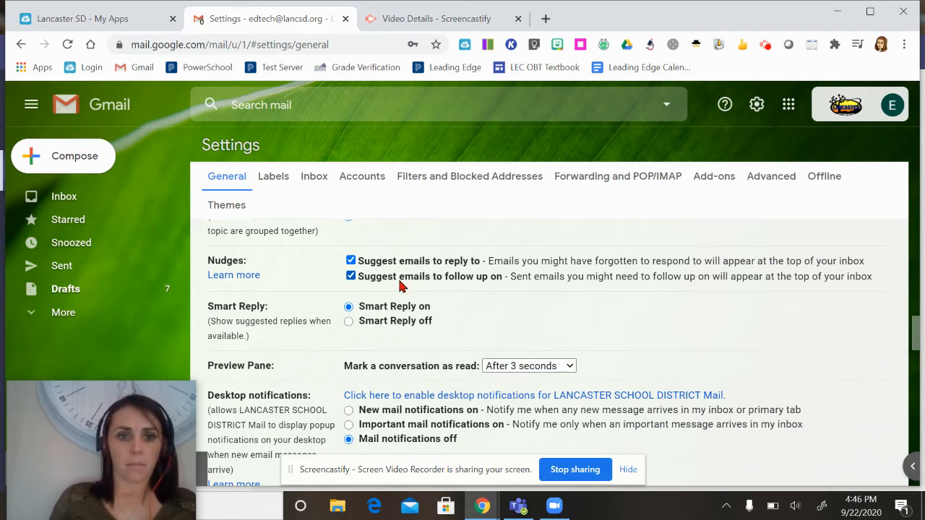
scroll(283, 300, down, 1)
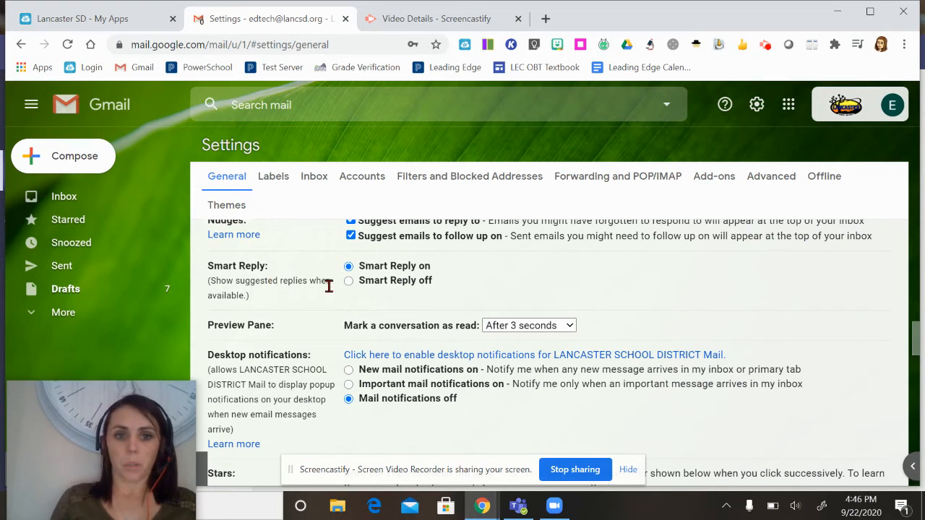
Step: Choose After 3 seconds as the preview pane's delay for marking a conversation as read
scroll(326, 286, down, 1)
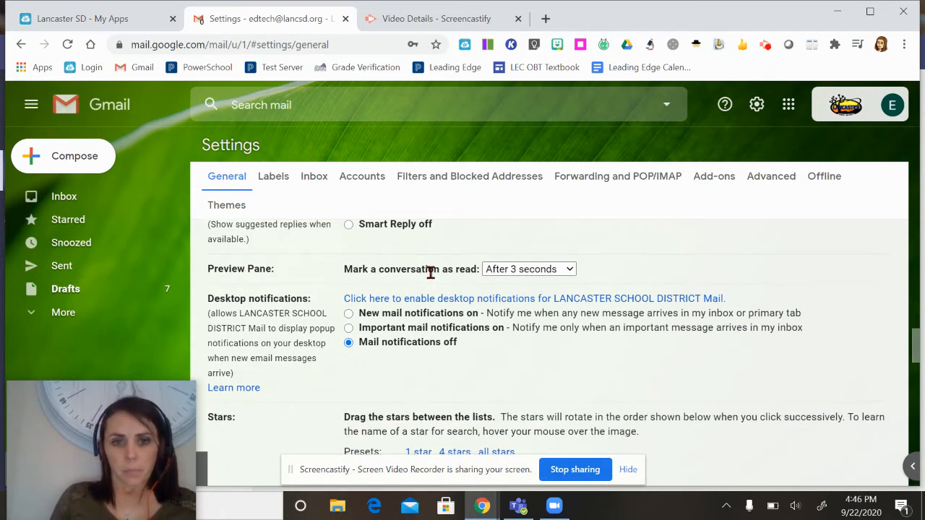
click(516, 270)
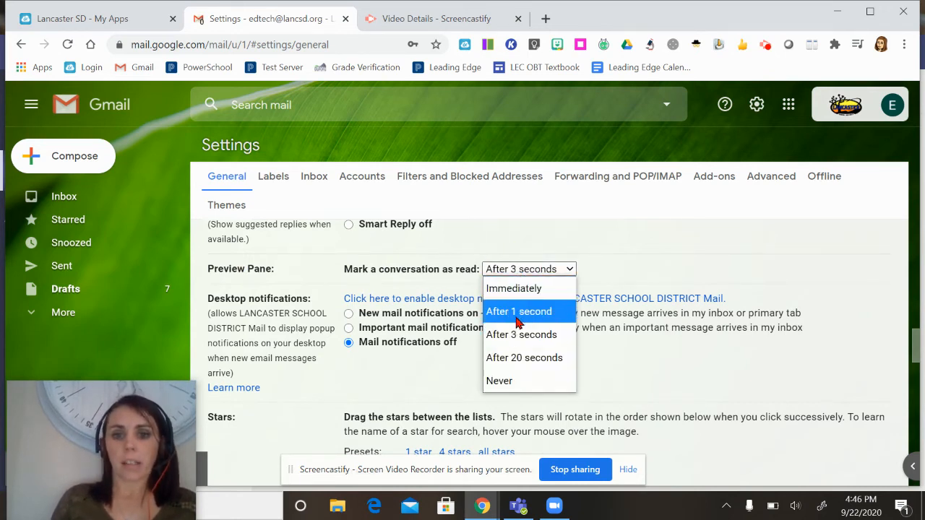
click(516, 343)
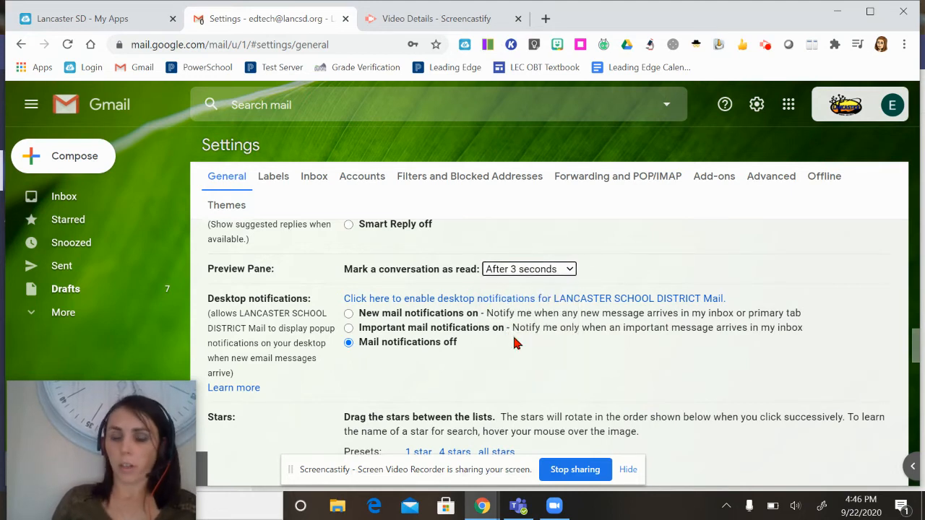
Step: Move the green check star from Not in use to the In use list, between the green star and the yellow exclamation mark
scroll(505, 352, down, 1)
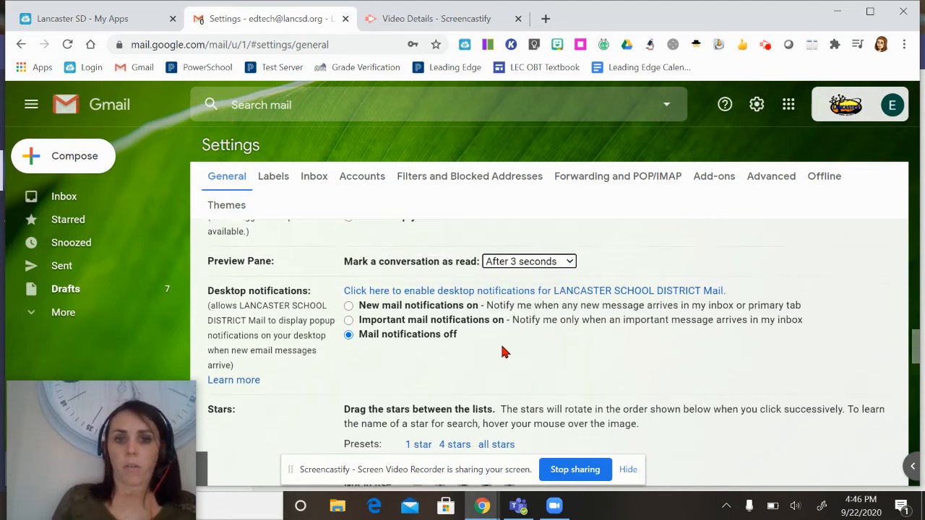
scroll(504, 353, up, 1)
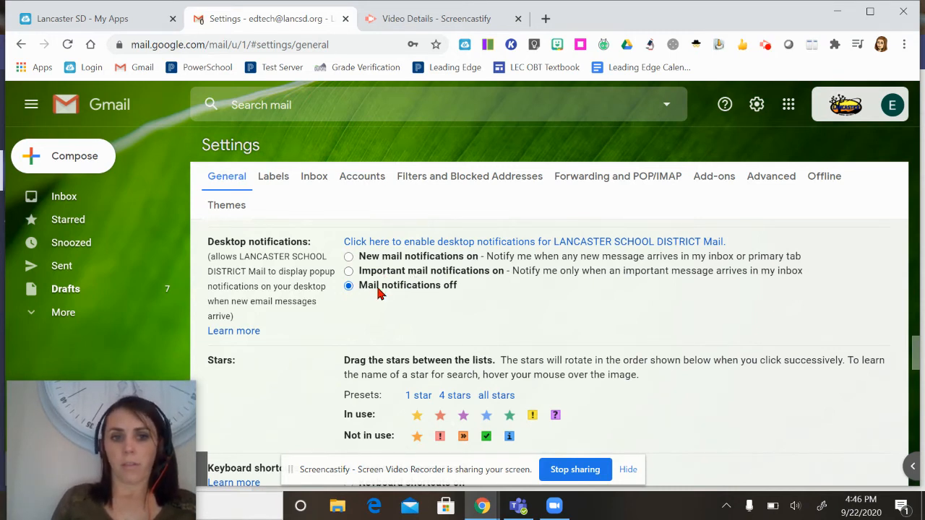
scroll(379, 292, down, 1)
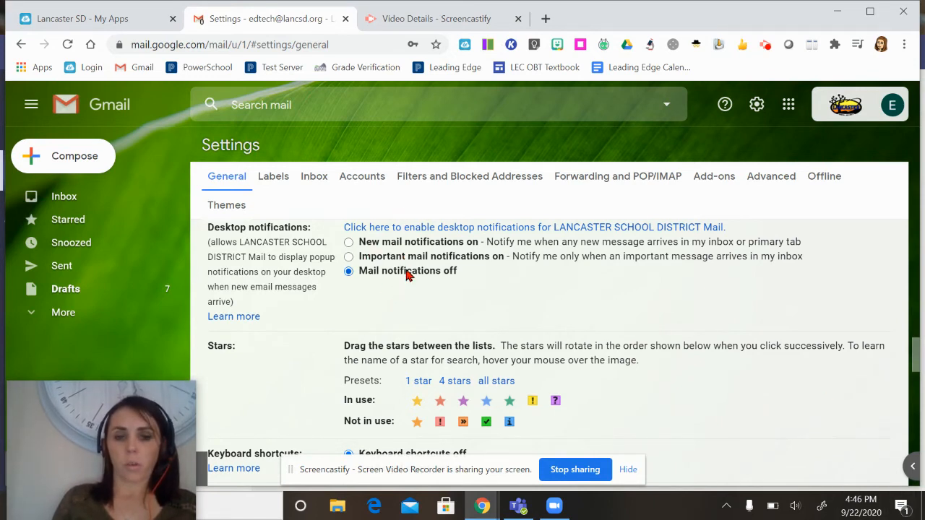
scroll(407, 275, down, 1)
scroll(406, 275, down, 2)
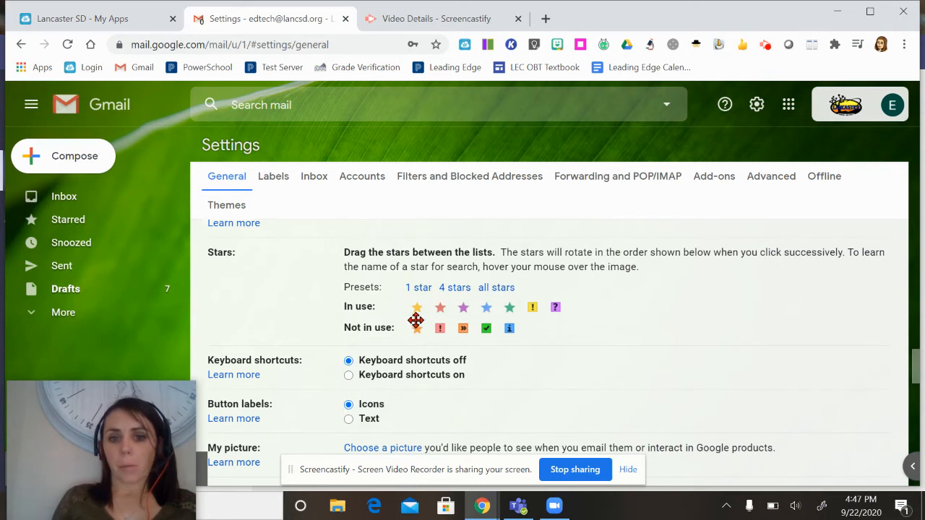
click(486, 329)
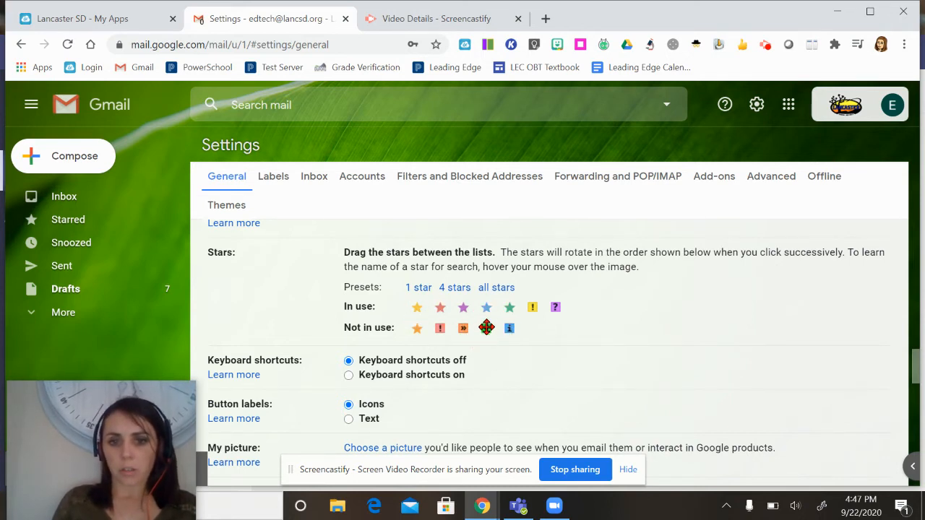
drag(487, 327, 540, 305)
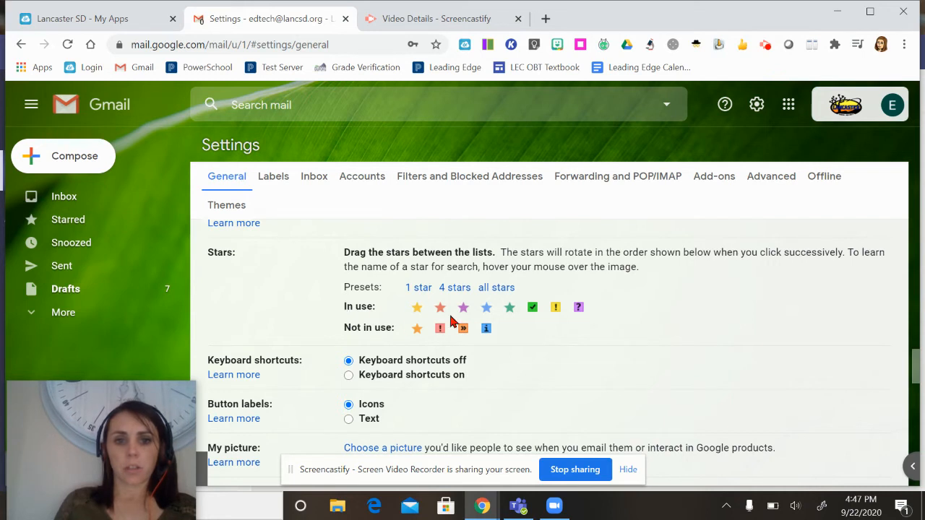
Step: Review the General options for keyboard shortcuts, button labels, profile picture and creating contacts for auto-complete
scroll(450, 322, down, 3)
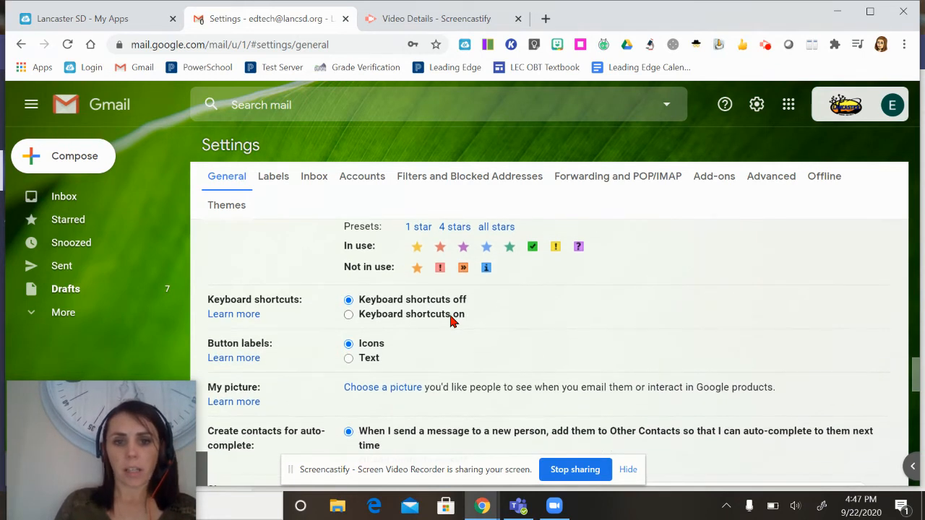
scroll(451, 321, down, 1)
scroll(451, 322, up, 1)
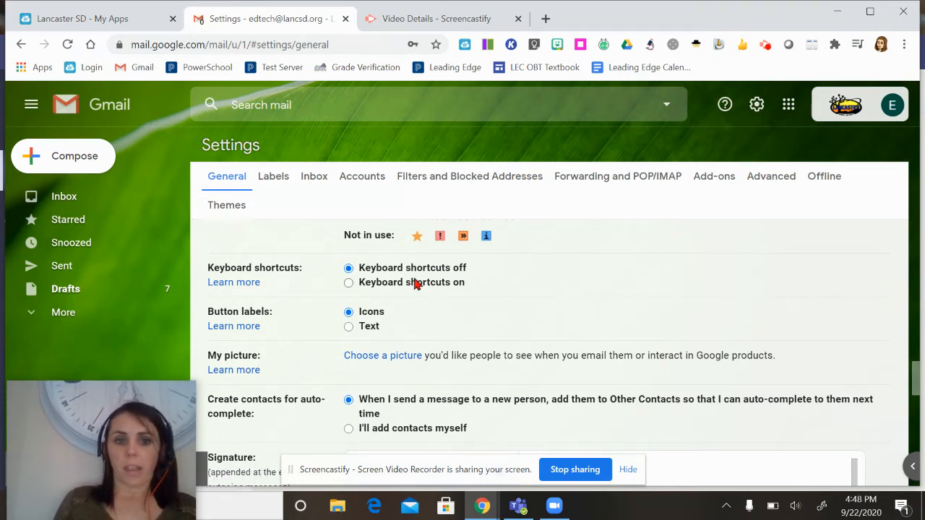
scroll(416, 284, down, 3)
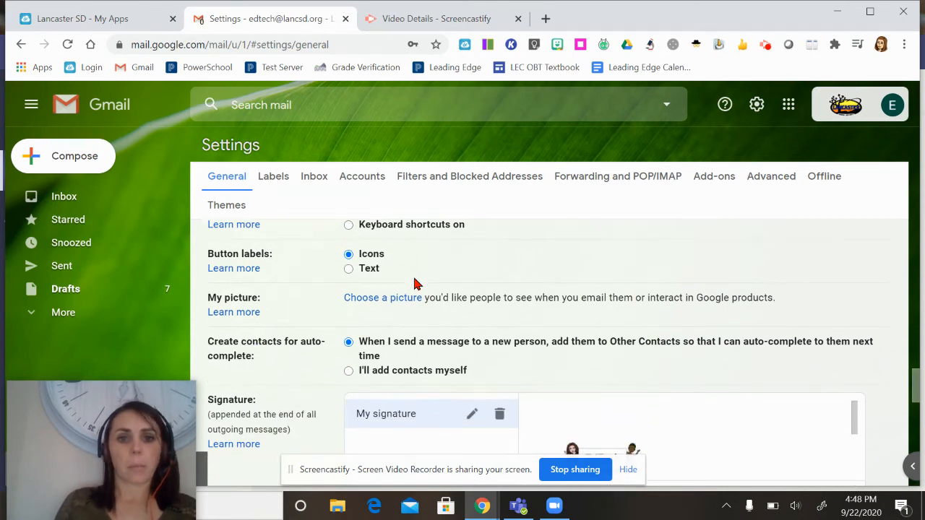
scroll(416, 283, down, 3)
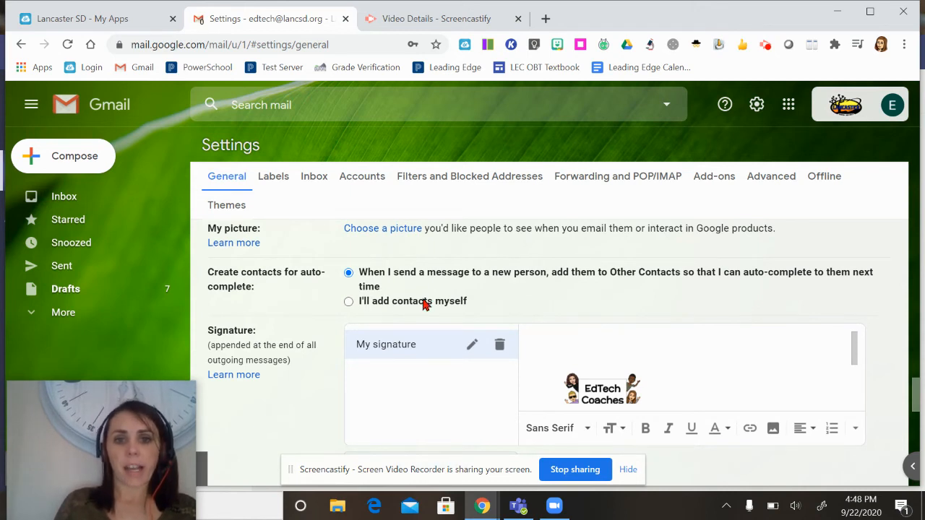
scroll(425, 304, down, 1)
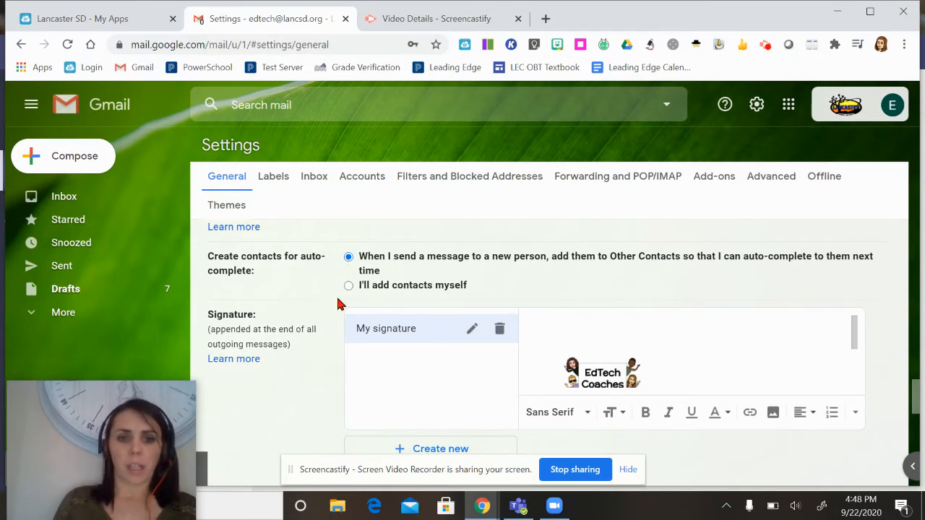
scroll(339, 304, down, 1)
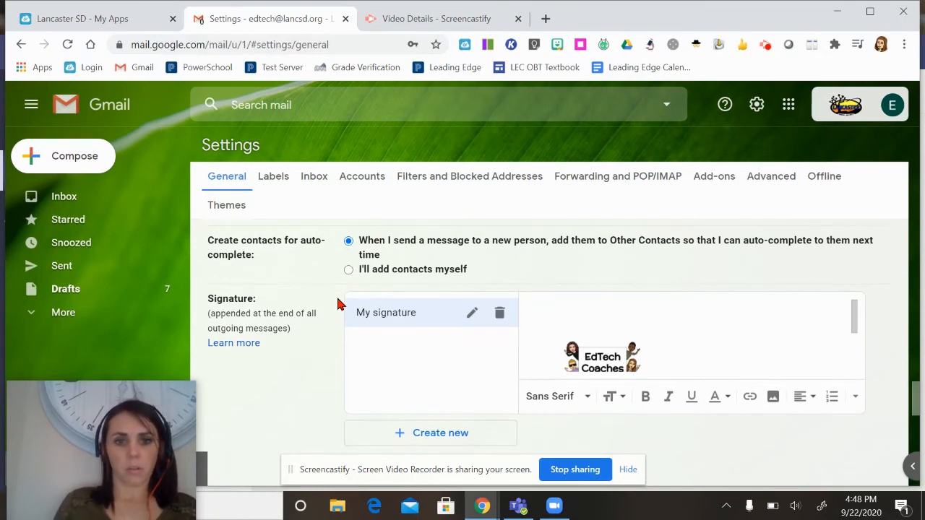
Step: Select My signature and examine the EdTech Coaches image in its signature content
scroll(339, 304, down, 1)
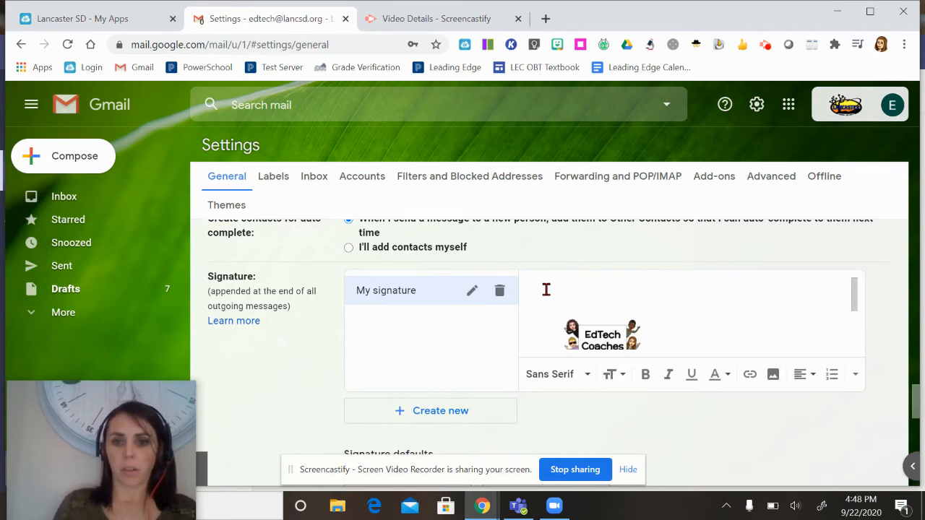
click(383, 306)
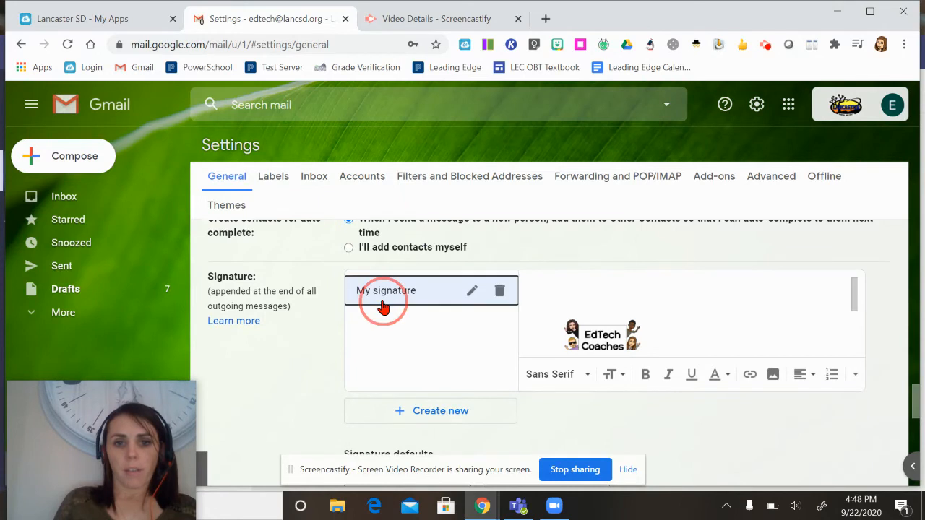
click(561, 289)
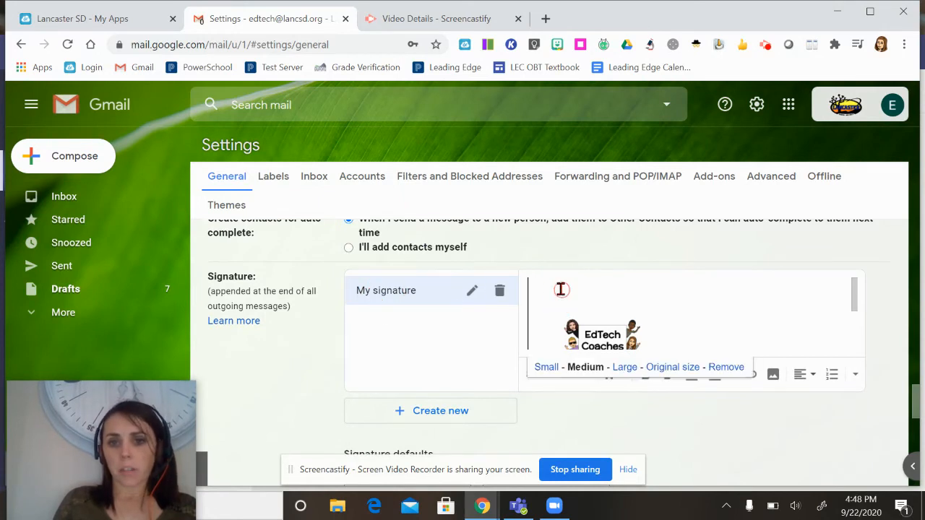
scroll(561, 289, down, 1)
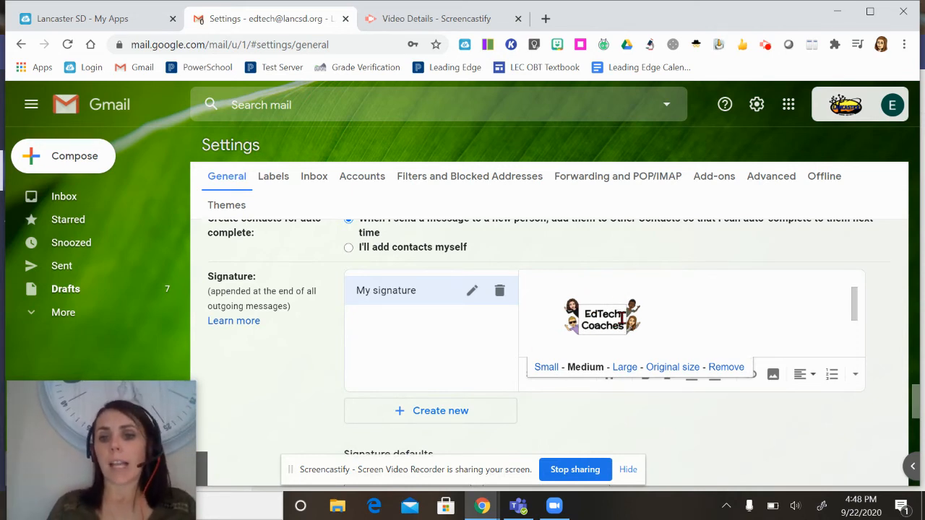
Step: Examine the content of My signature, from the EdTech Coaches image to the team, school district and phone number lines below it
scroll(622, 318, down, 2)
scroll(622, 318, down, 3)
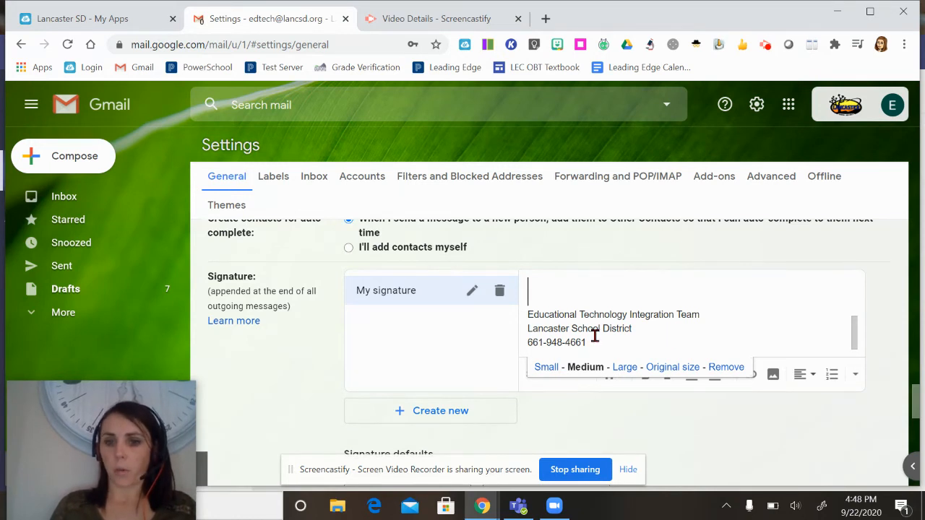
scroll(594, 335, up, 3)
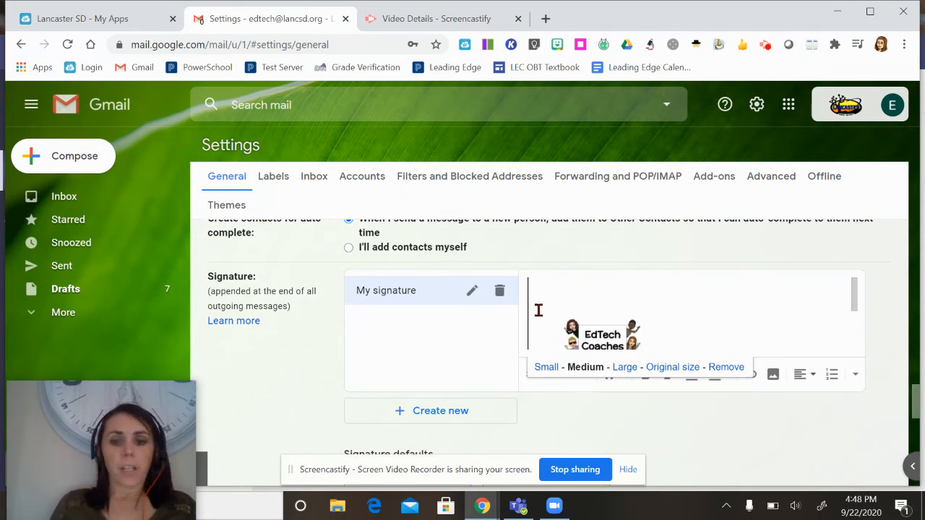
scroll(538, 311, down, 2)
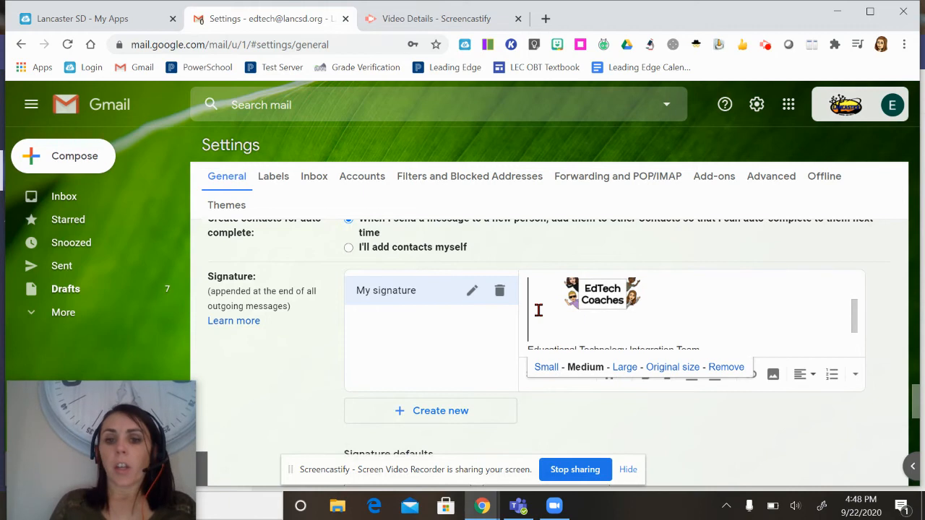
scroll(539, 310, down, 2)
scroll(539, 310, up, 1)
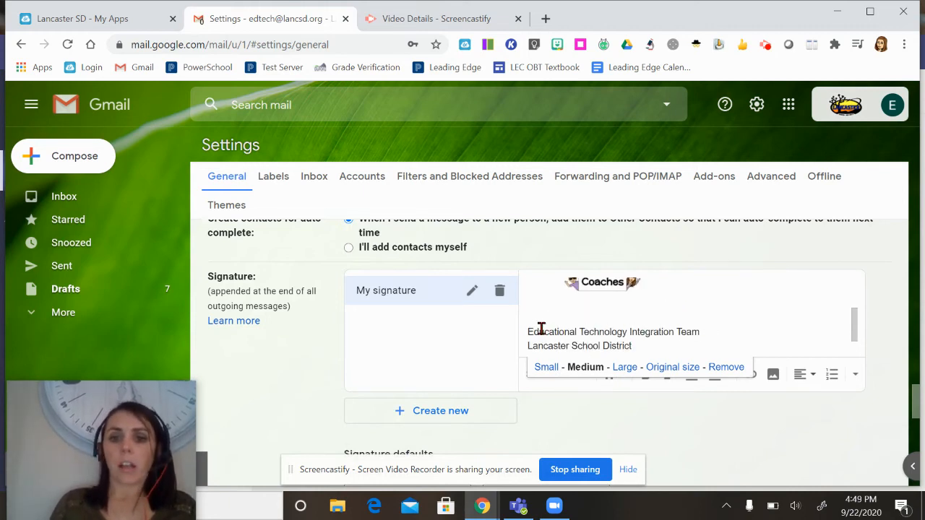
scroll(633, 340, down, 1)
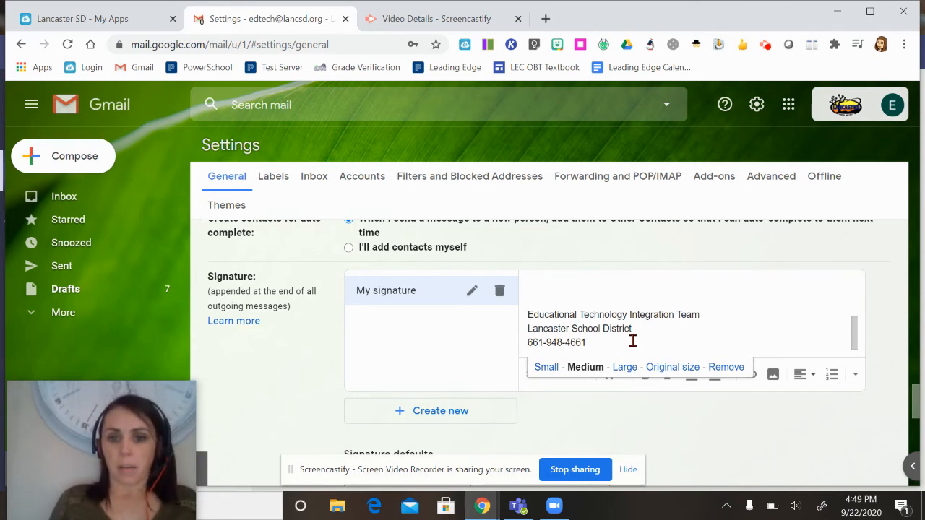
scroll(633, 341, down, 1)
click(757, 272)
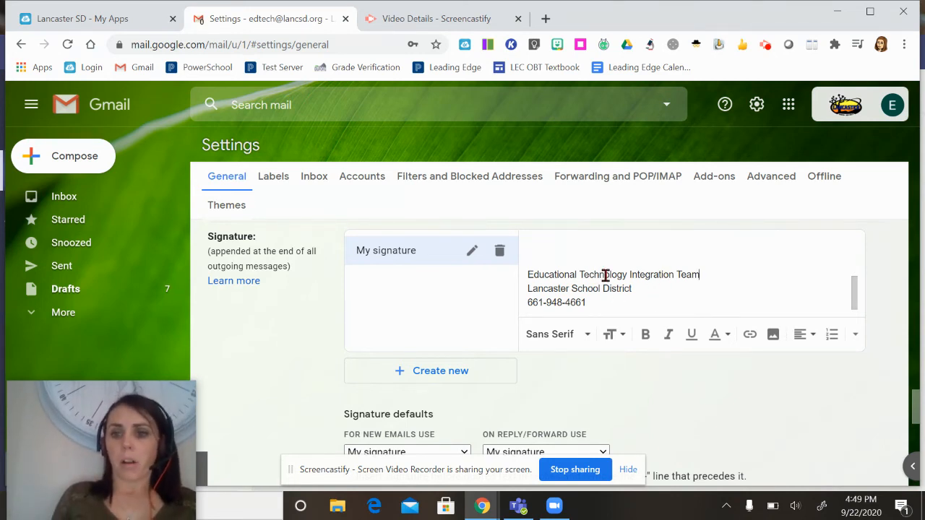
Step: Review the signature defaults and the General options for personal level indicators, snippets and the vacation responder
scroll(605, 275, down, 3)
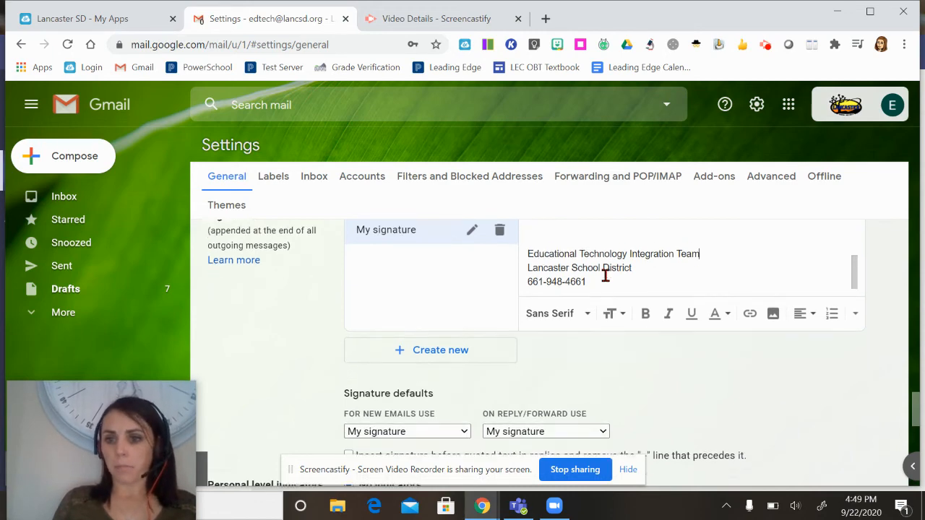
scroll(606, 282, down, 2)
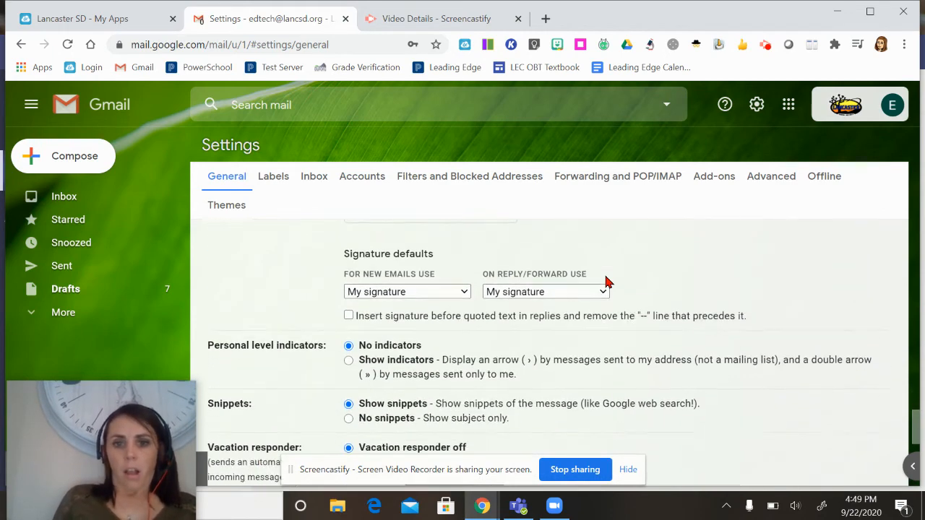
scroll(606, 282, up, 2)
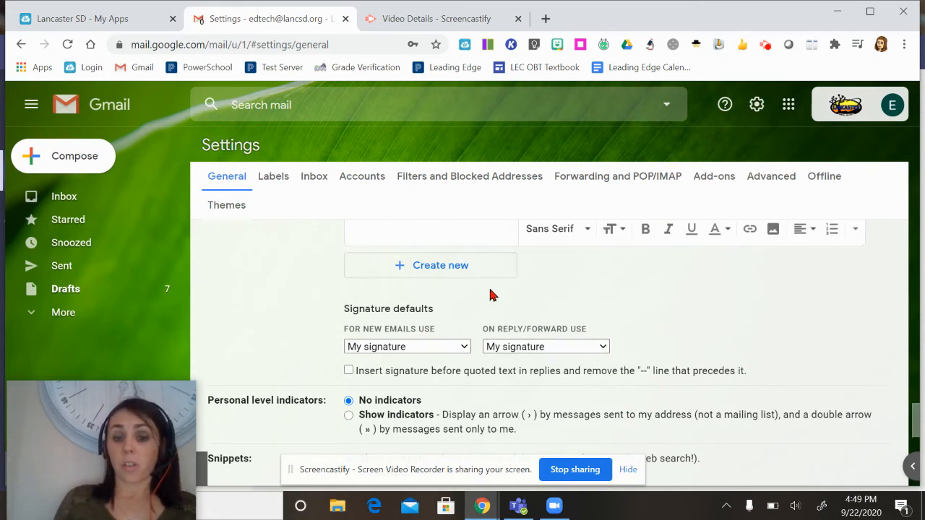
scroll(623, 339, down, 1)
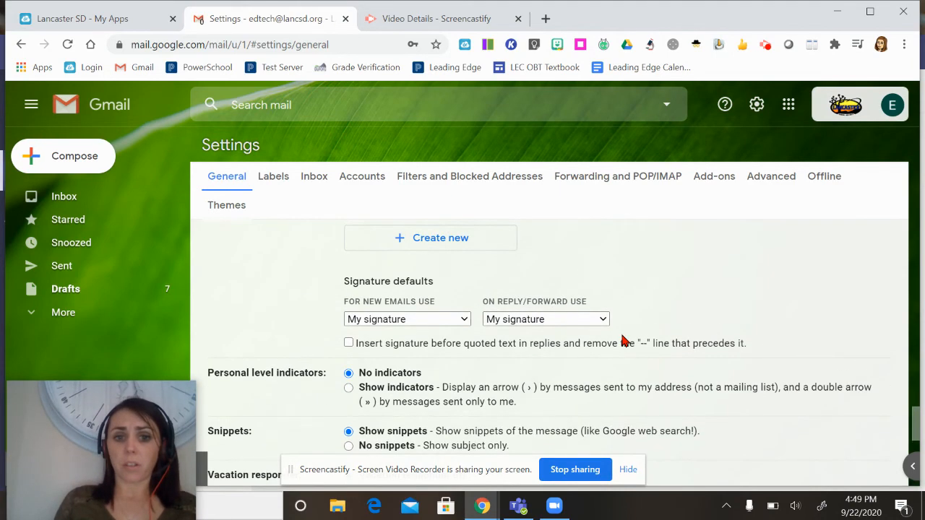
scroll(624, 339, down, 1)
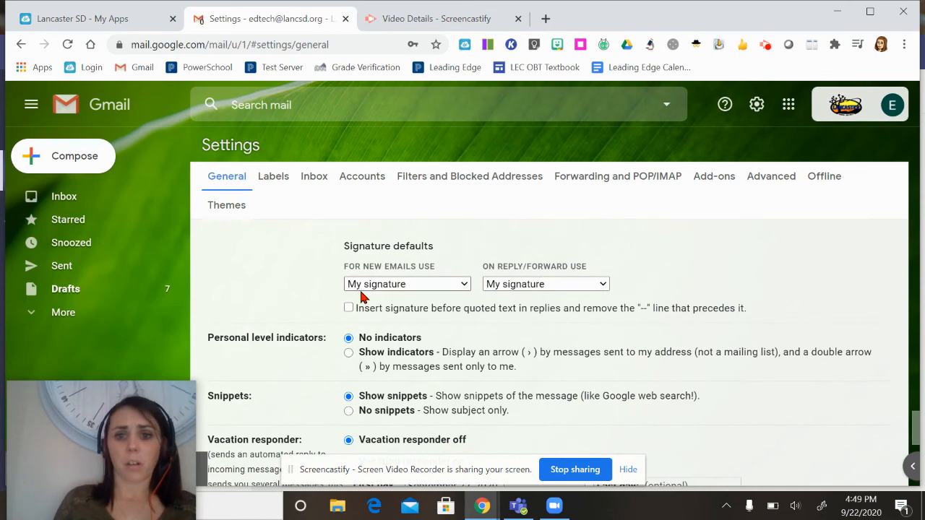
scroll(361, 296, down, 3)
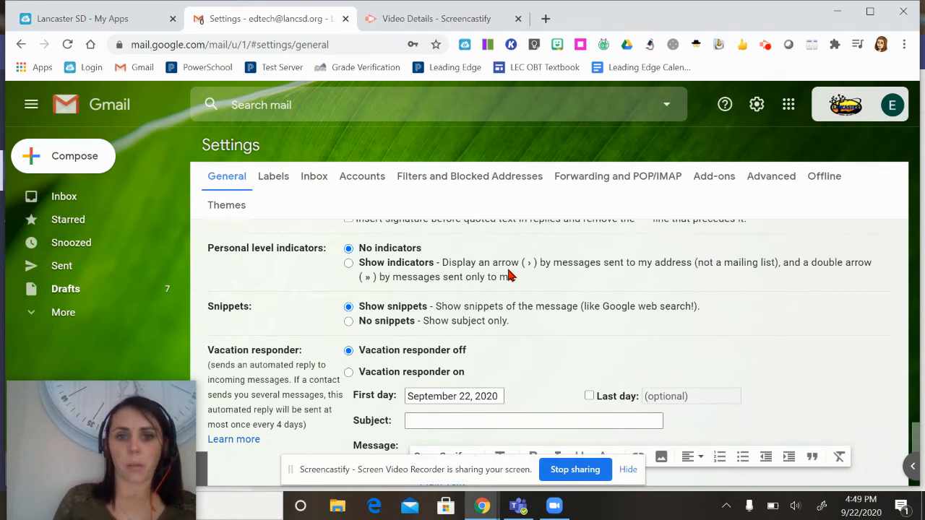
scroll(509, 276, down, 2)
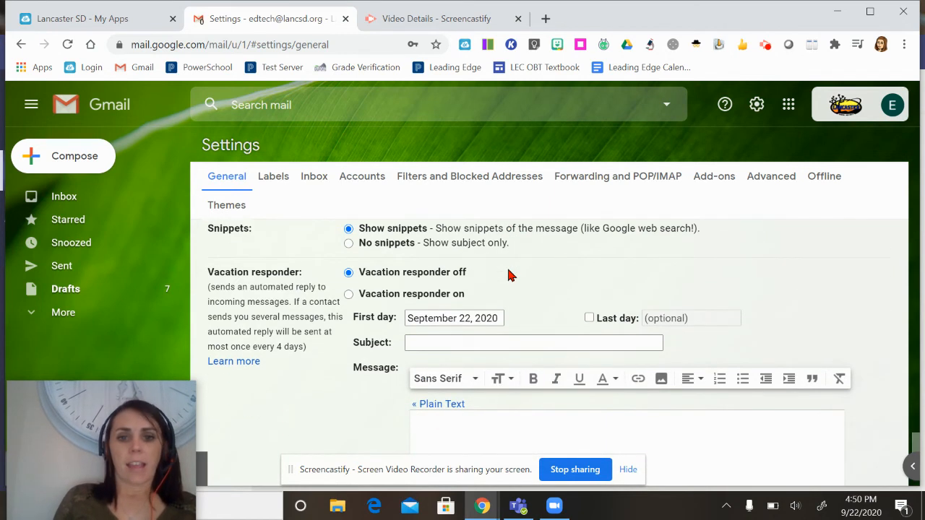
scroll(508, 275, down, 1)
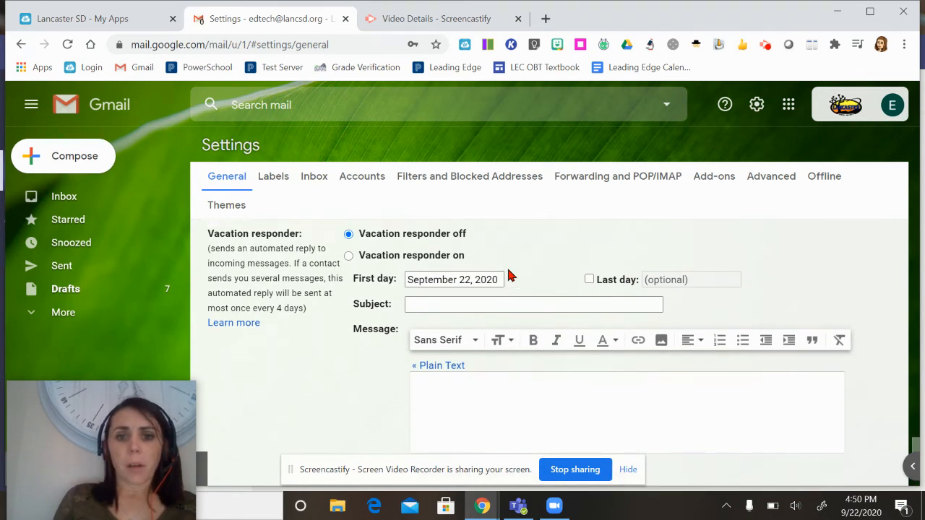
Step: Turn the vacation responder on with September 25, 2020 as first day and October 9, 2020 as last day
scroll(509, 276, up, 1)
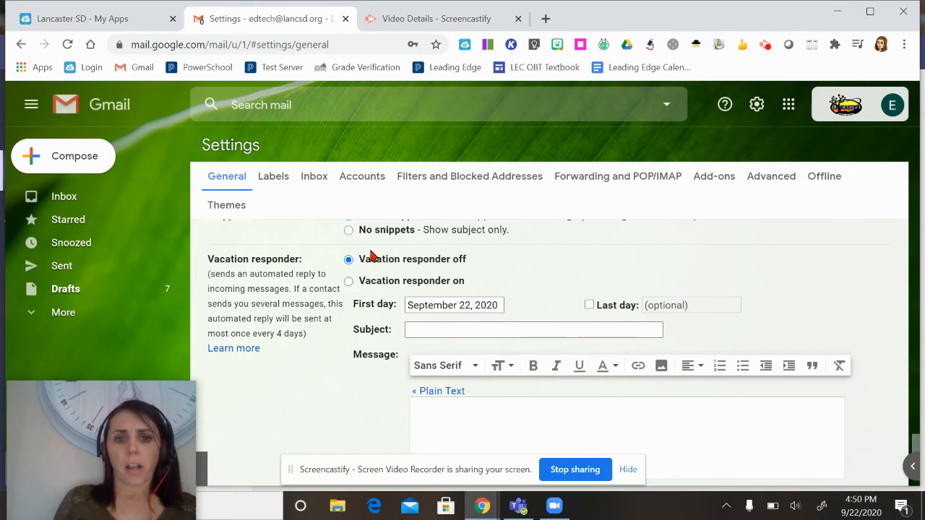
click(349, 282)
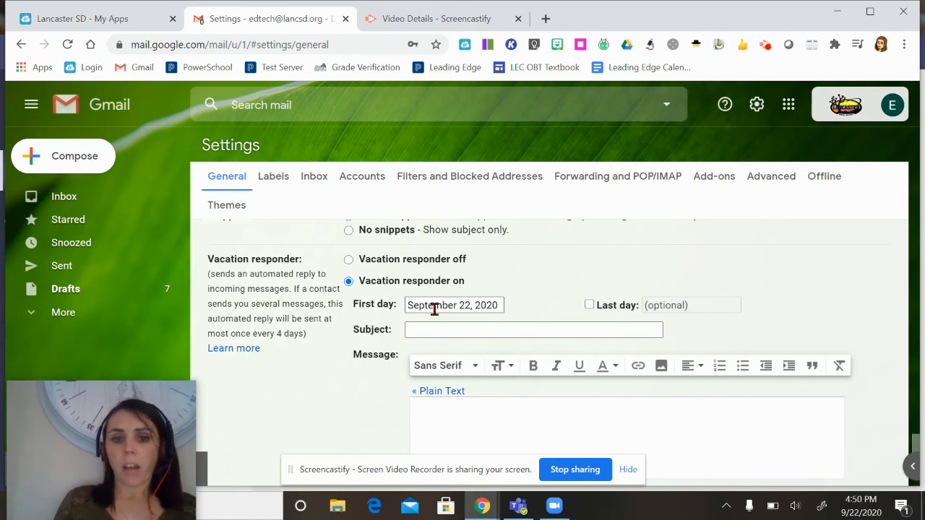
click(475, 305)
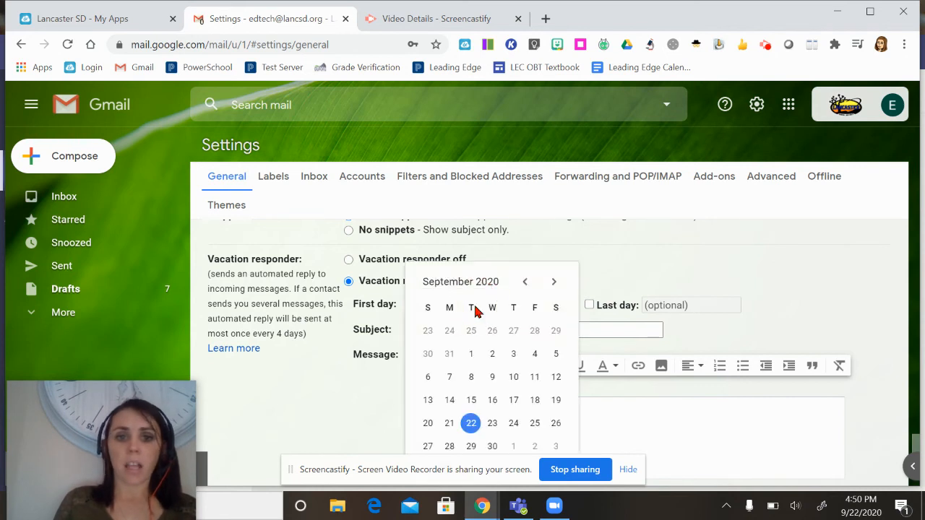
click(535, 424)
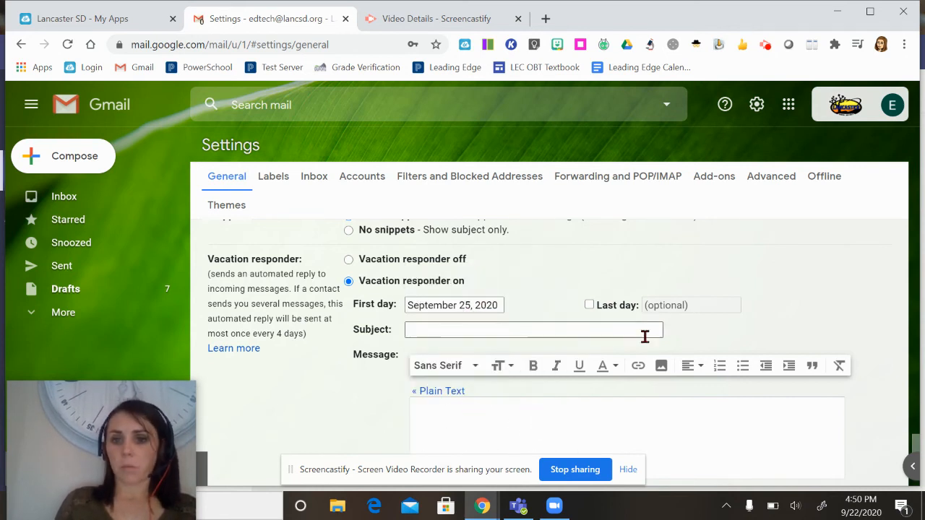
click(589, 306)
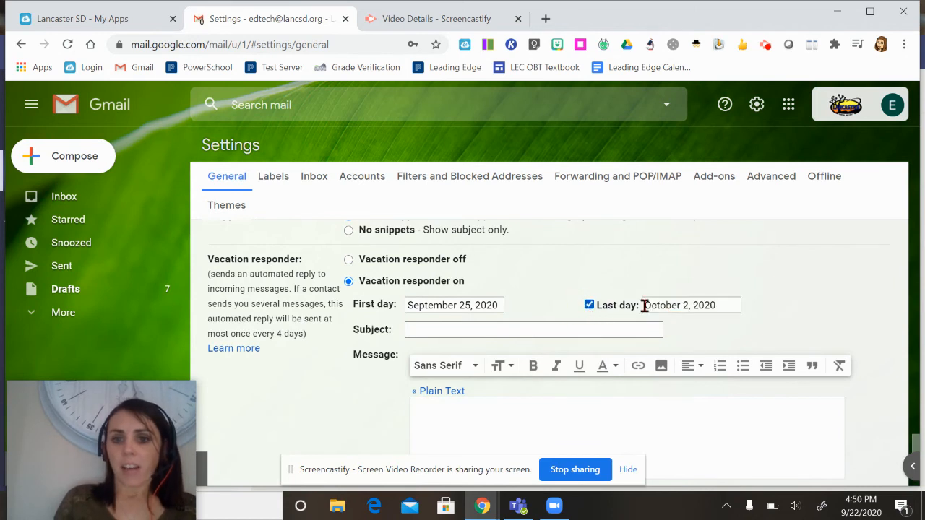
click(672, 306)
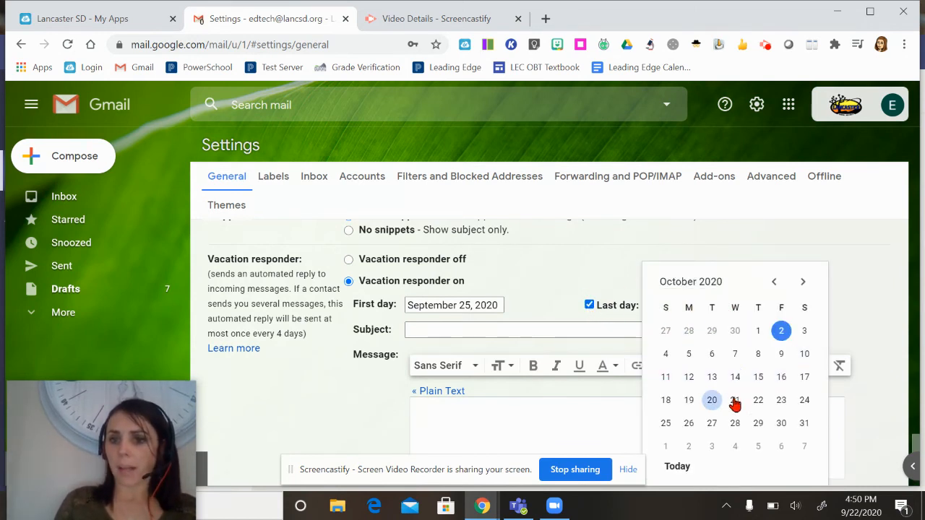
click(782, 354)
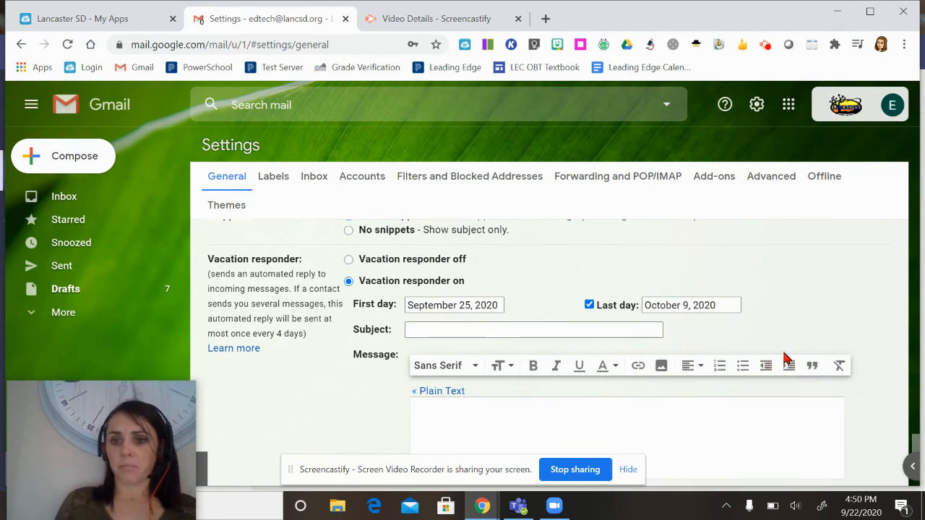
Step: Write the vacation responder message "I am out of office and will return October 9th. Please contact ......"
click(443, 330)
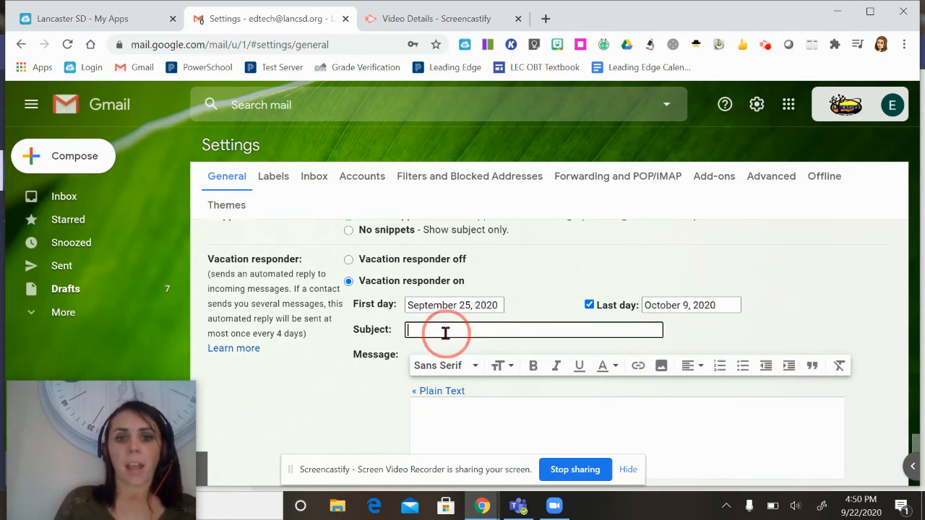
scroll(444, 332, down, 1)
click(445, 333)
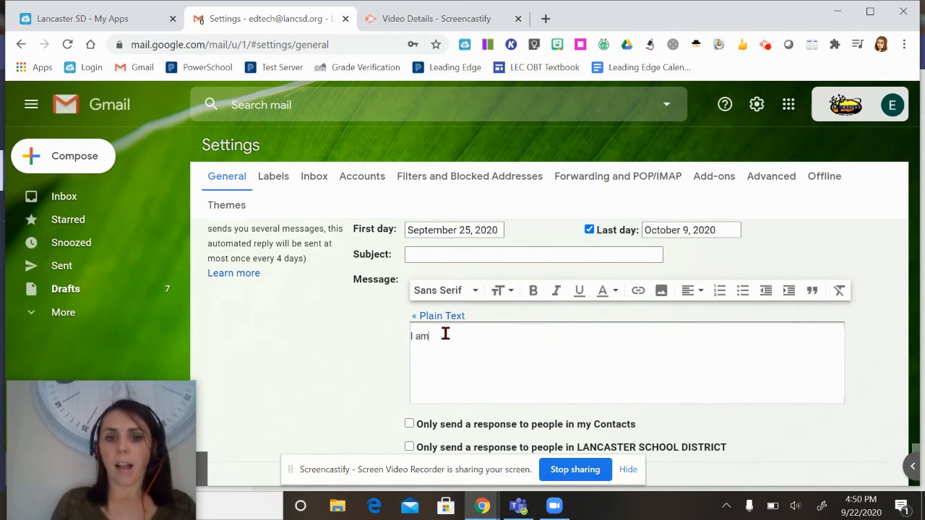
text(I am out of of)
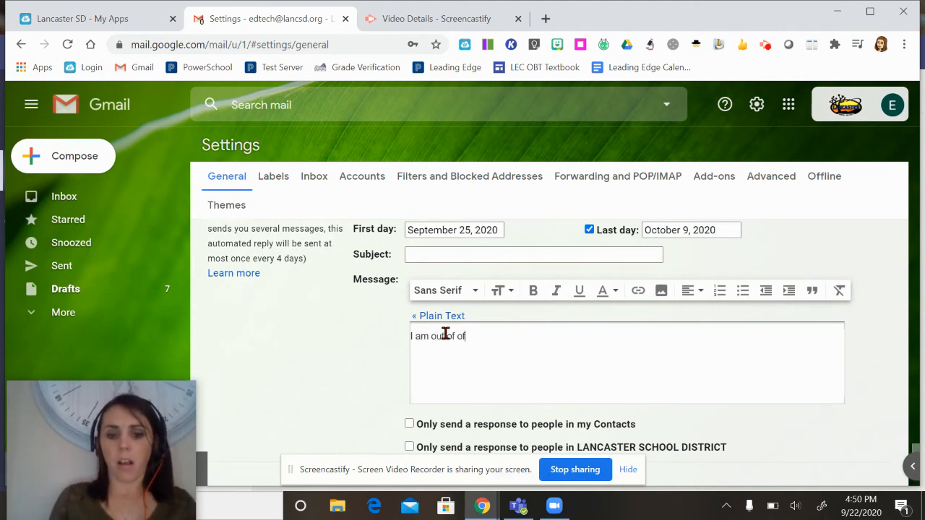
text(fice and will return October 9th.  Please contact ......)
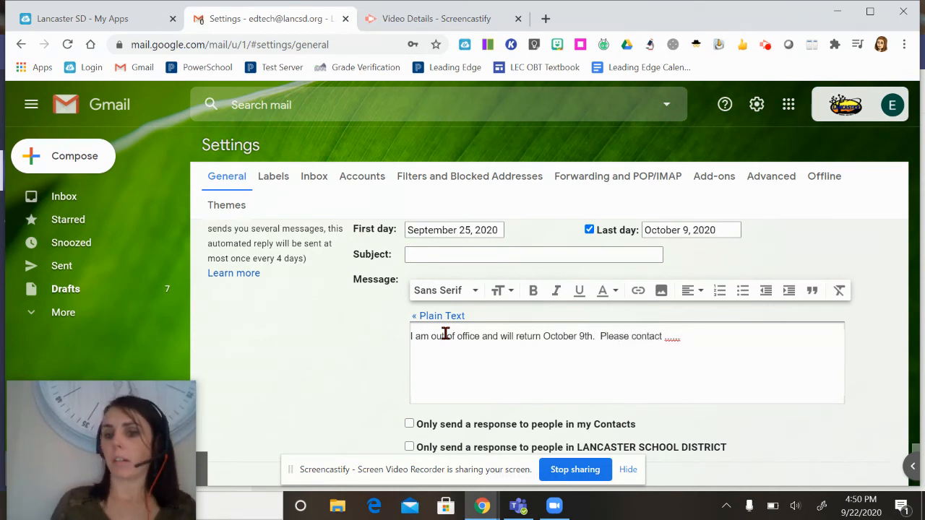
scroll(446, 334, down, 1)
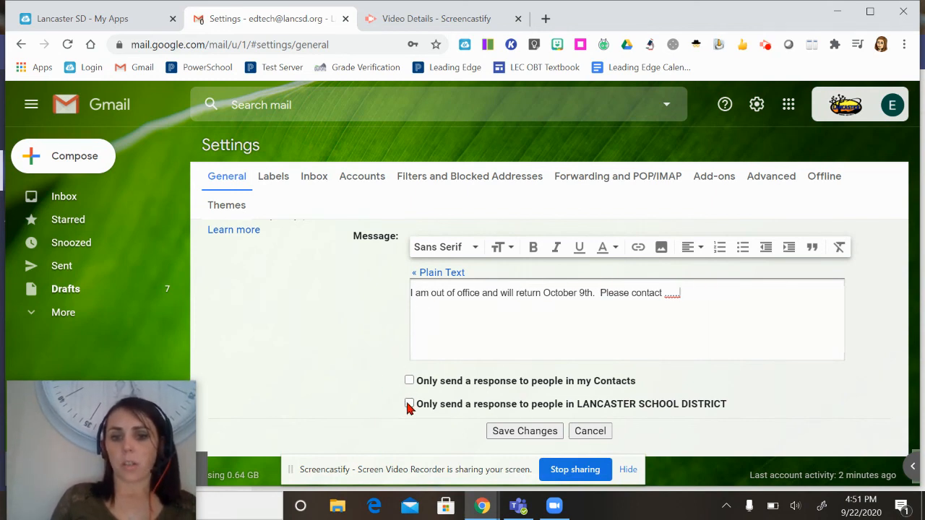
Step: Turn the vacation responder off, delete its message text and disable its last day
scroll(509, 288, up, 3)
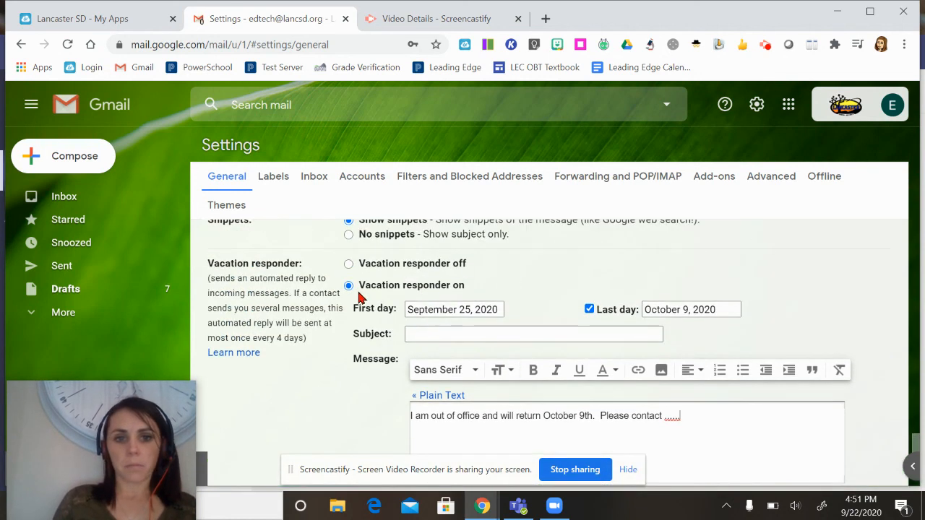
click(349, 264)
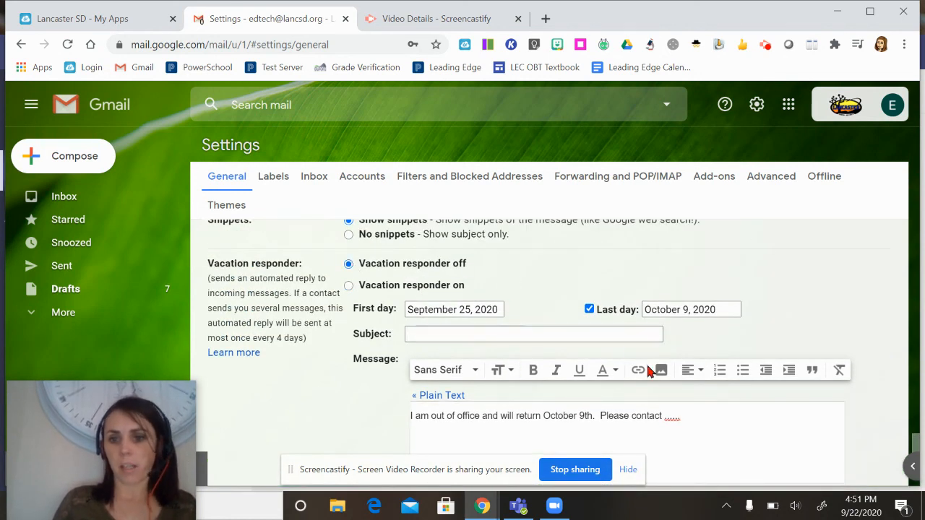
drag(682, 416, 381, 421)
key(BackSpace)
click(590, 308)
scroll(393, 353, down, 2)
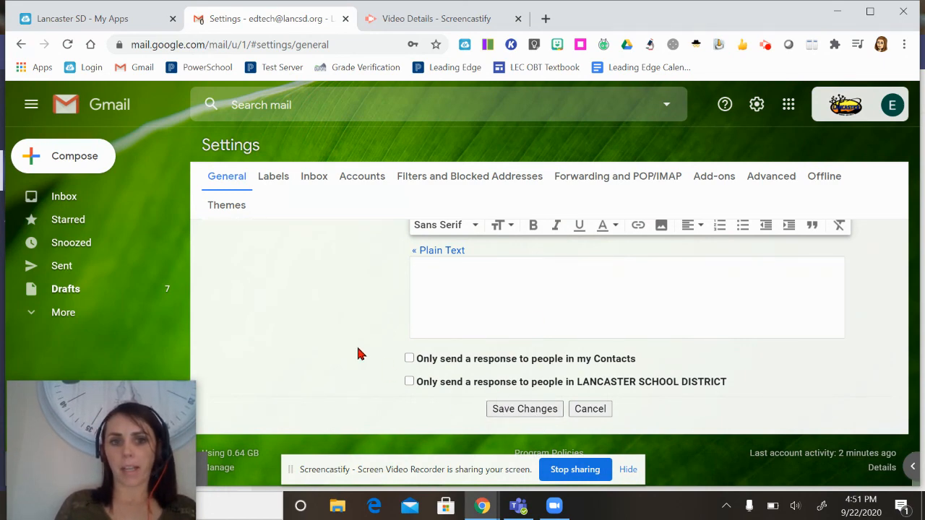
Step: Review the whole General settings page once more, from language and Undo Send down to the signature defaults
scroll(360, 354, up, 2)
scroll(360, 354, up, 10)
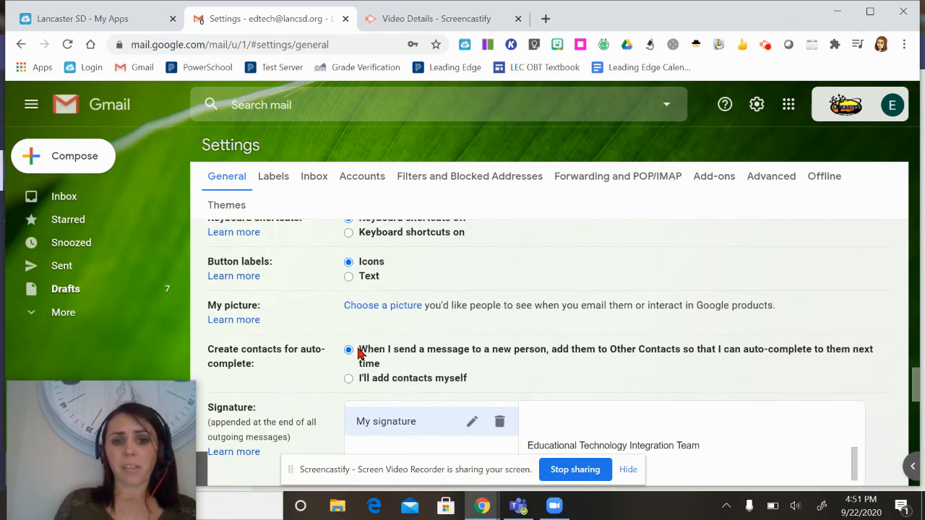
scroll(360, 355, up, 10)
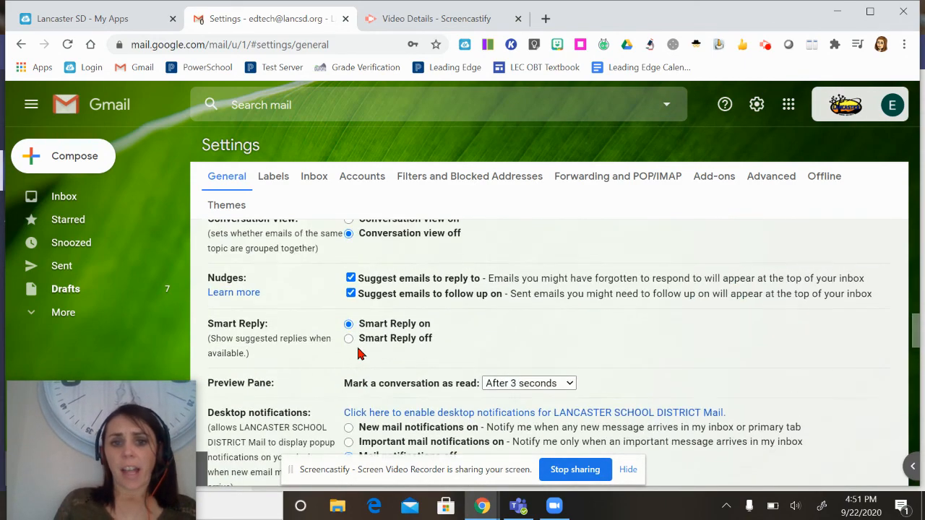
scroll(360, 354, up, 10)
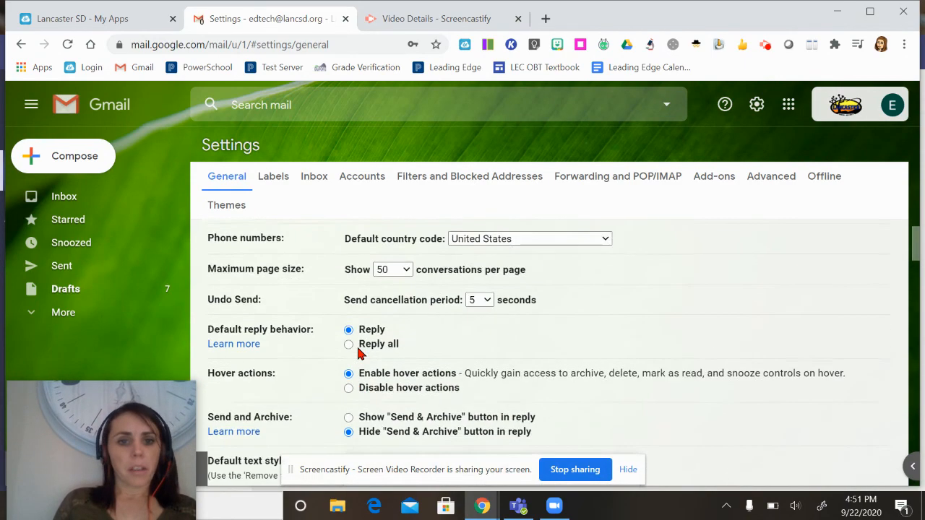
scroll(360, 355, up, 1)
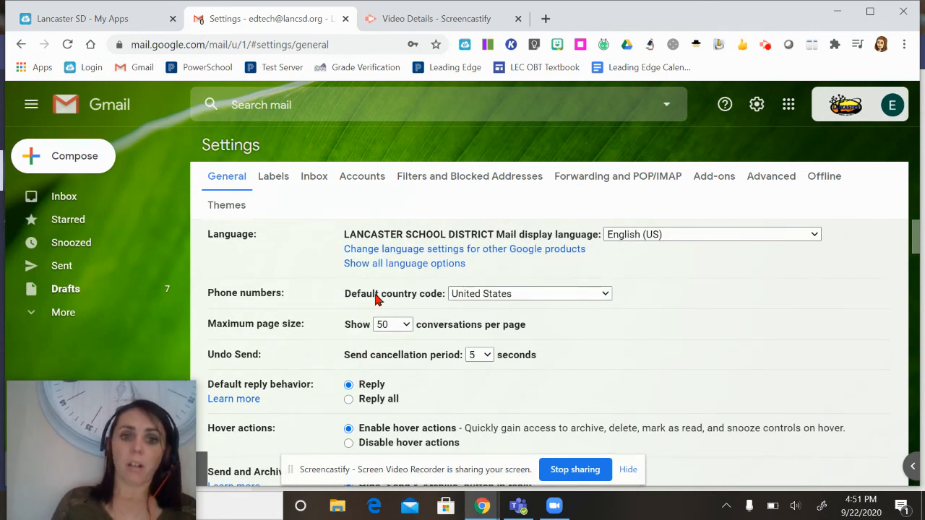
scroll(429, 307, down, 2)
scroll(429, 306, down, 10)
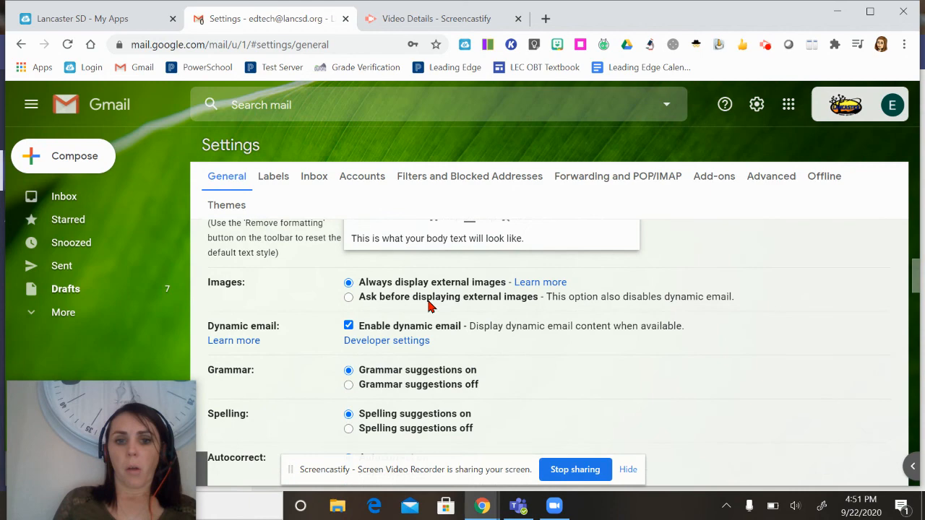
scroll(430, 306, down, 12)
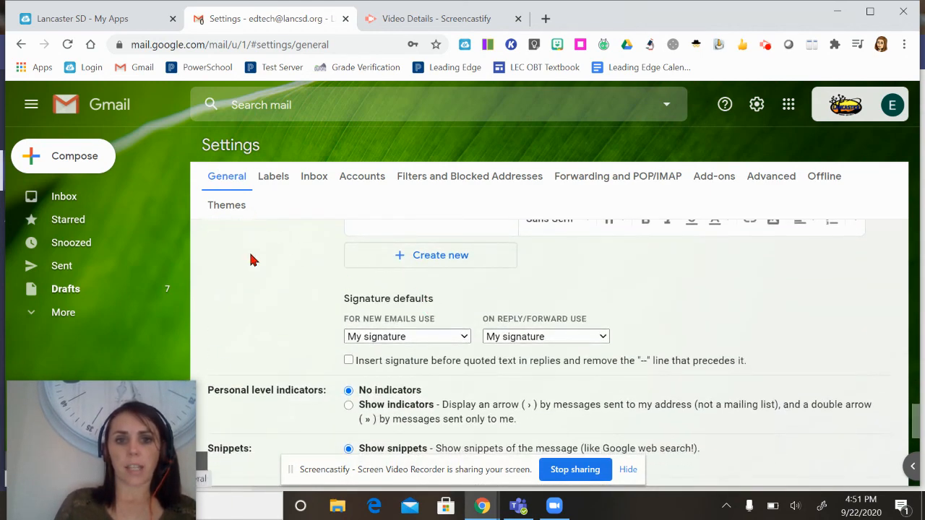
Step: Save the changes made on the General settings page
scroll(253, 289, down, 4)
scroll(254, 289, down, 2)
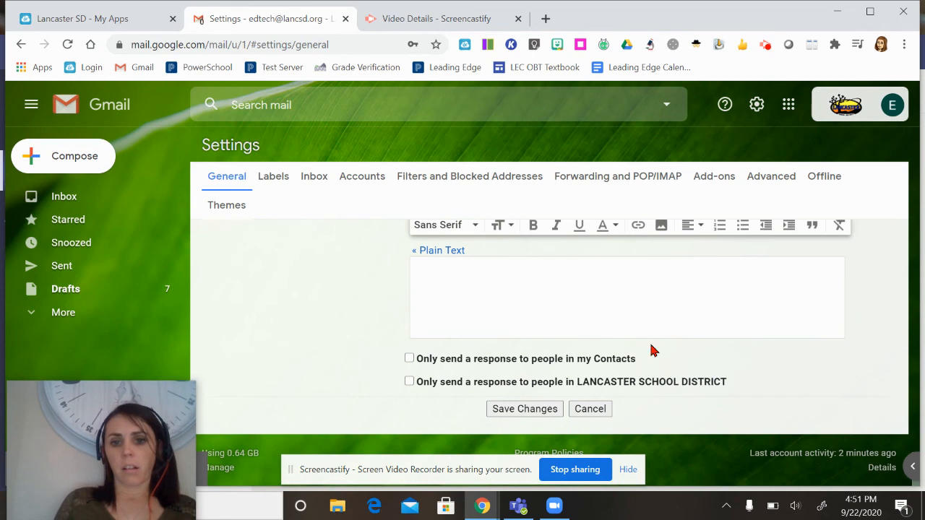
click(515, 414)
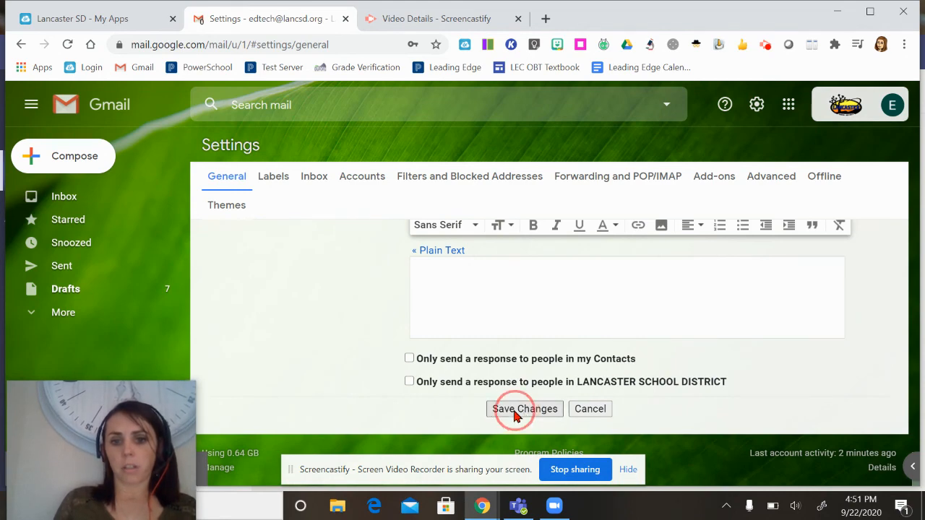